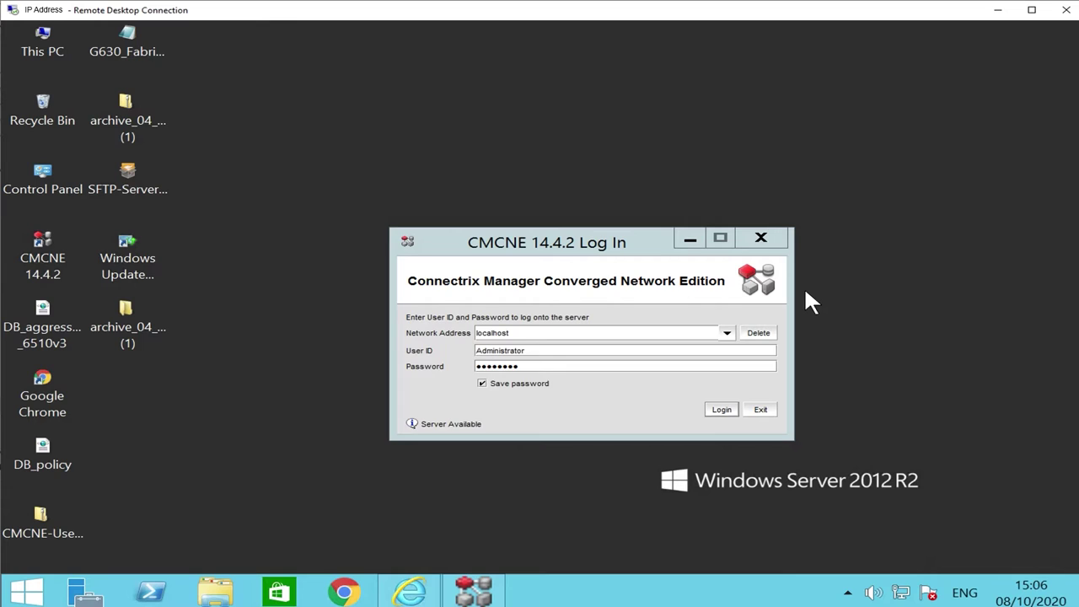
# Step: Close the CMCNE 14.4.2 log-in window without signing in
pyautogui.click(762, 237)
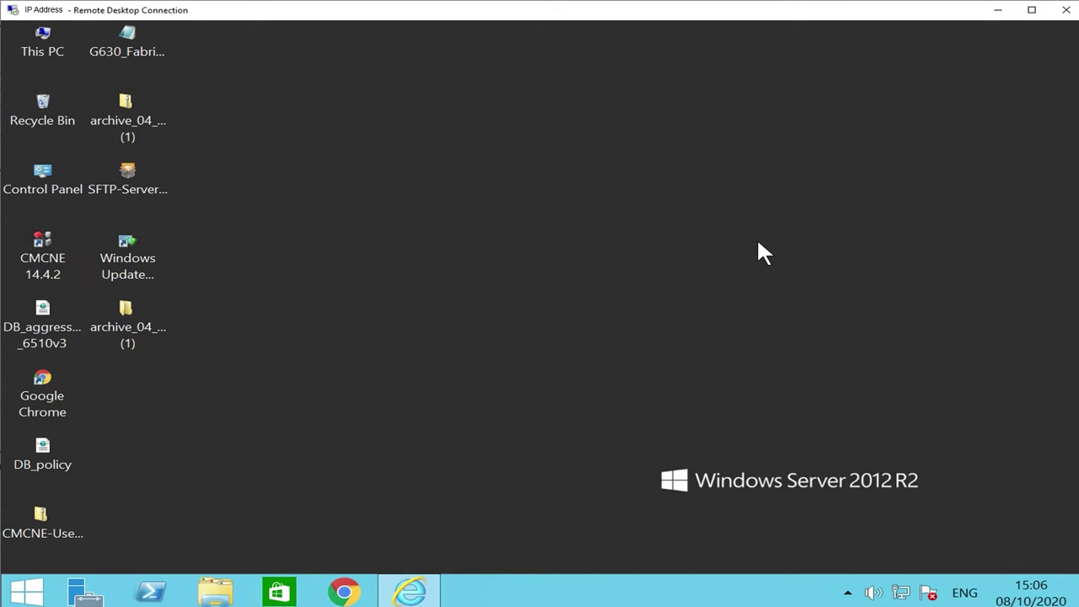
# Step: Search the Start screen for 'smc' and launch the CMCNE Server Management Console
pyautogui.click(25, 591)
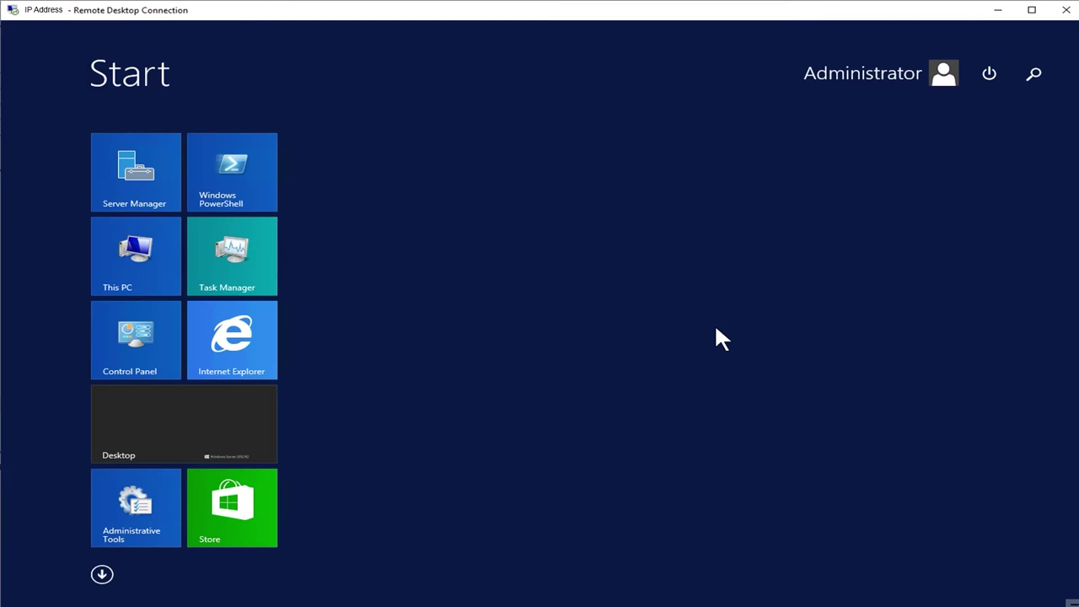
pyautogui.click(1033, 69)
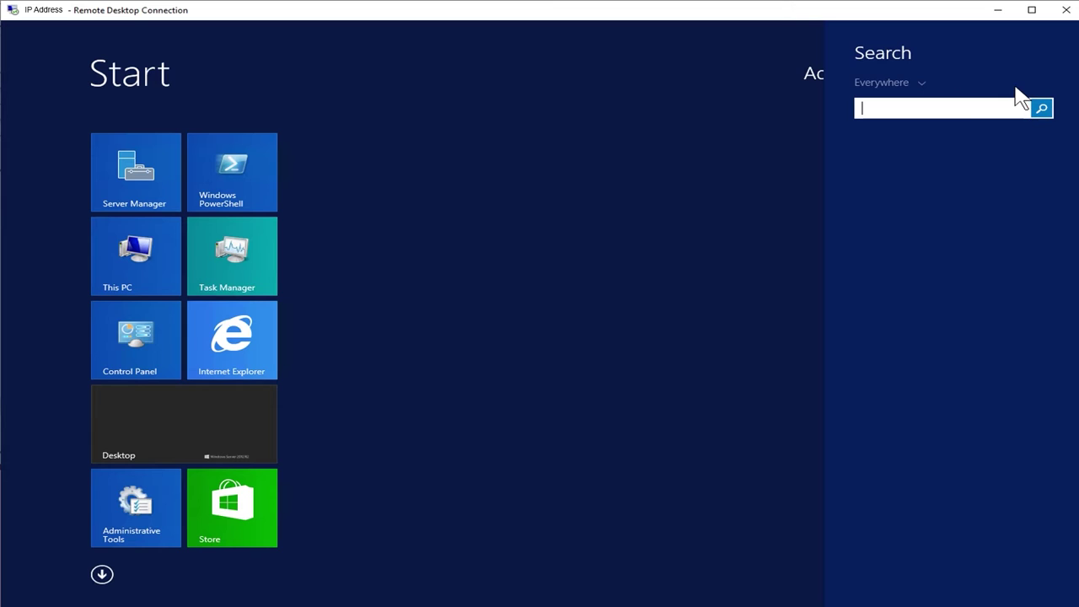
pyautogui.write('smc')
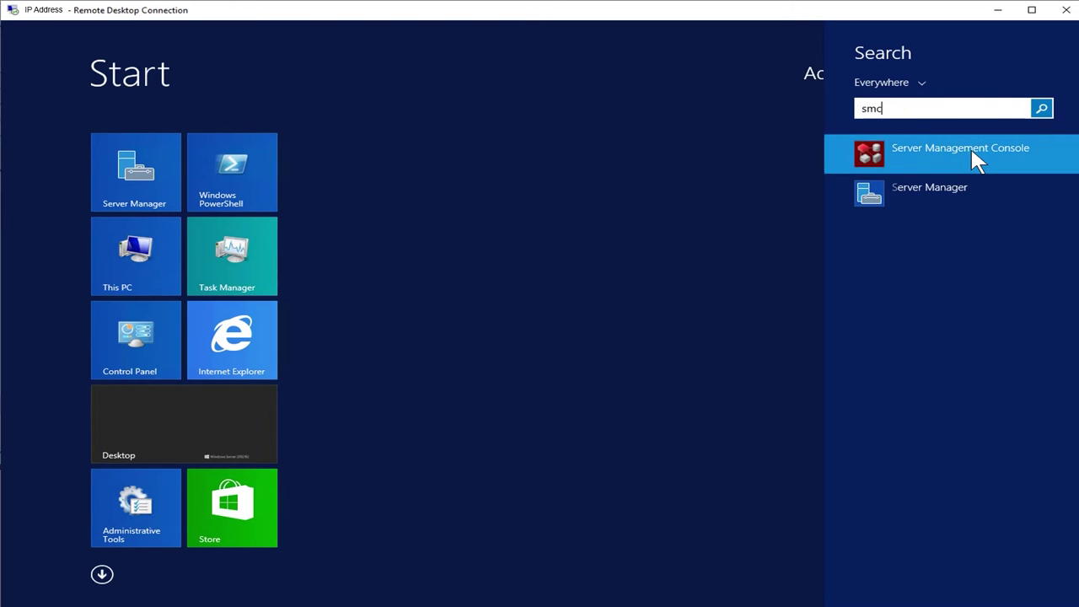
pyautogui.click(972, 152)
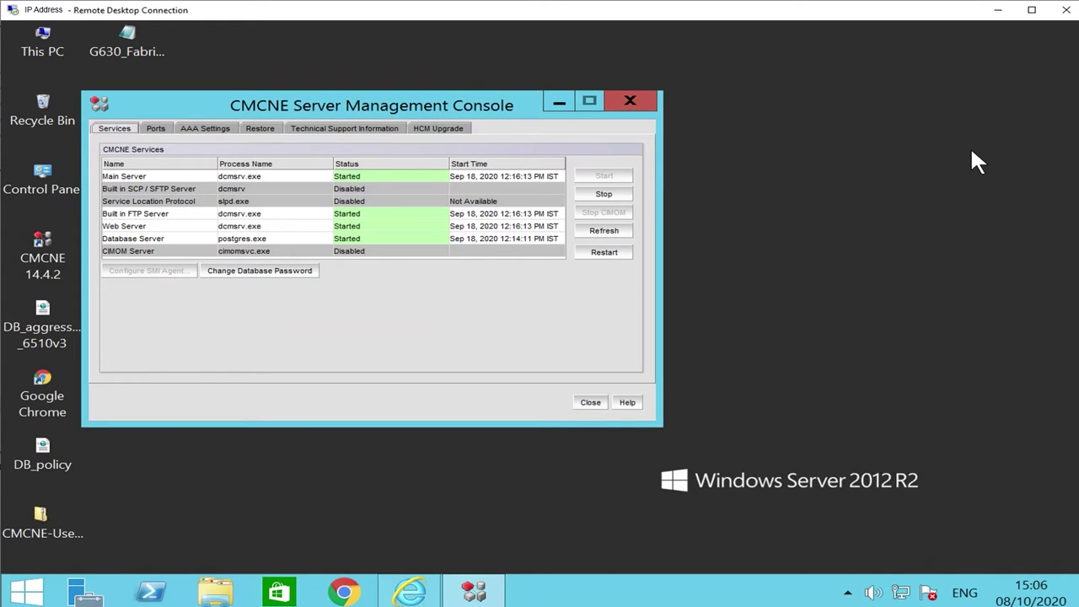
# Step: Restart the CMCNE services, confirming the stop, then close the Server Management Console
pyautogui.click(606, 254)
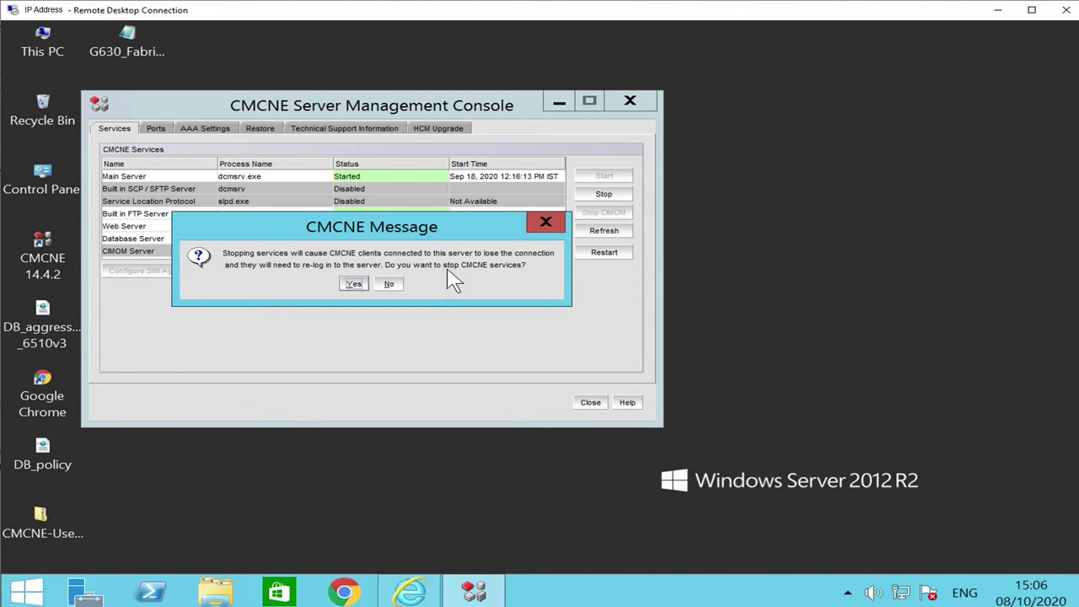
pyautogui.click(354, 284)
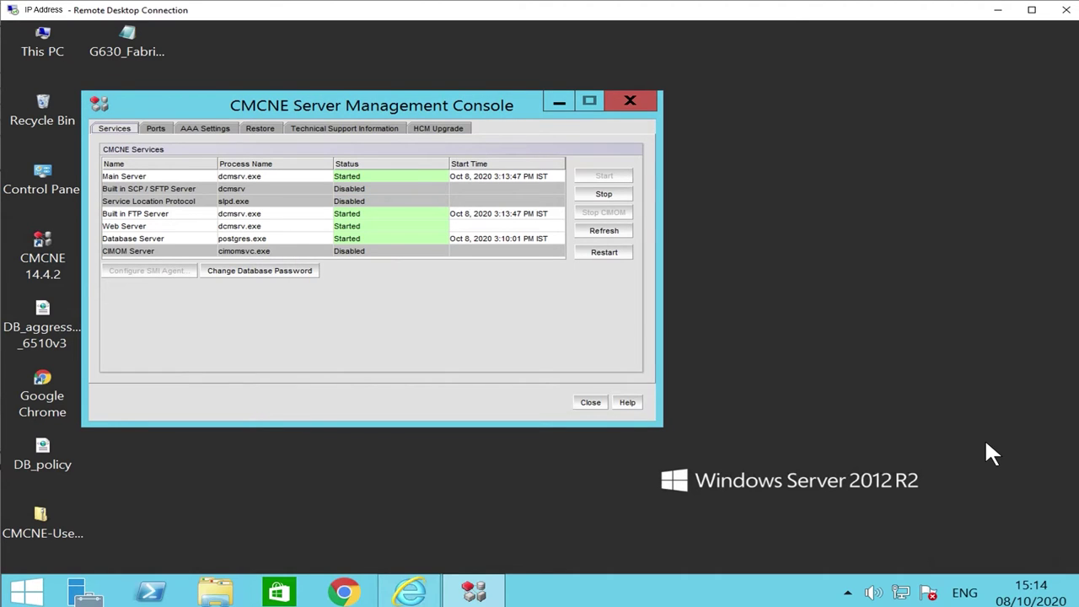
pyautogui.click(588, 404)
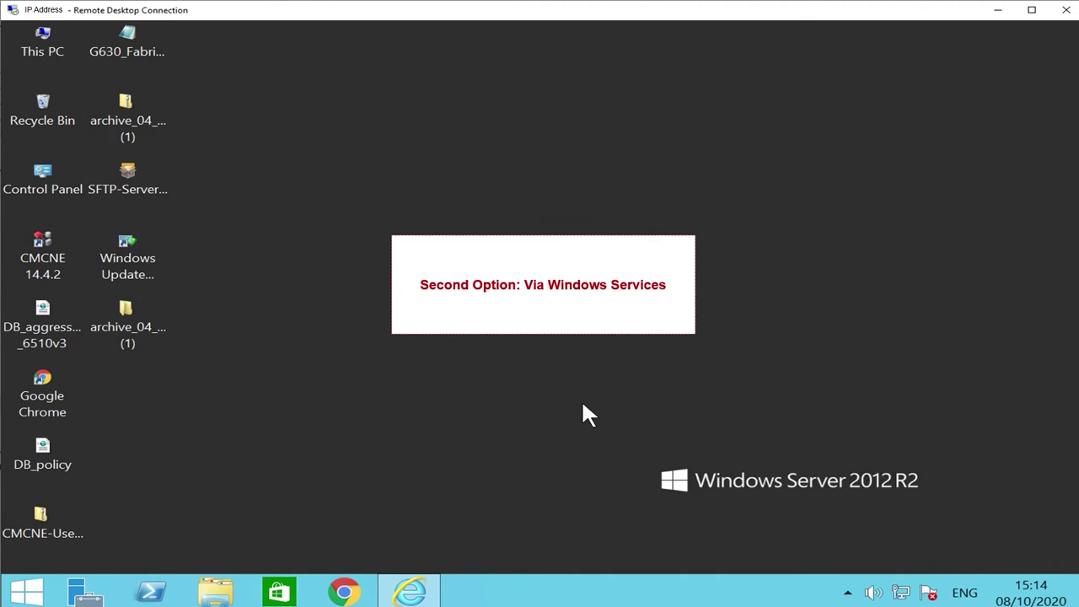
# Step: Open the Windows Services console through a Start search for 'ser'
pyautogui.click(39, 594)
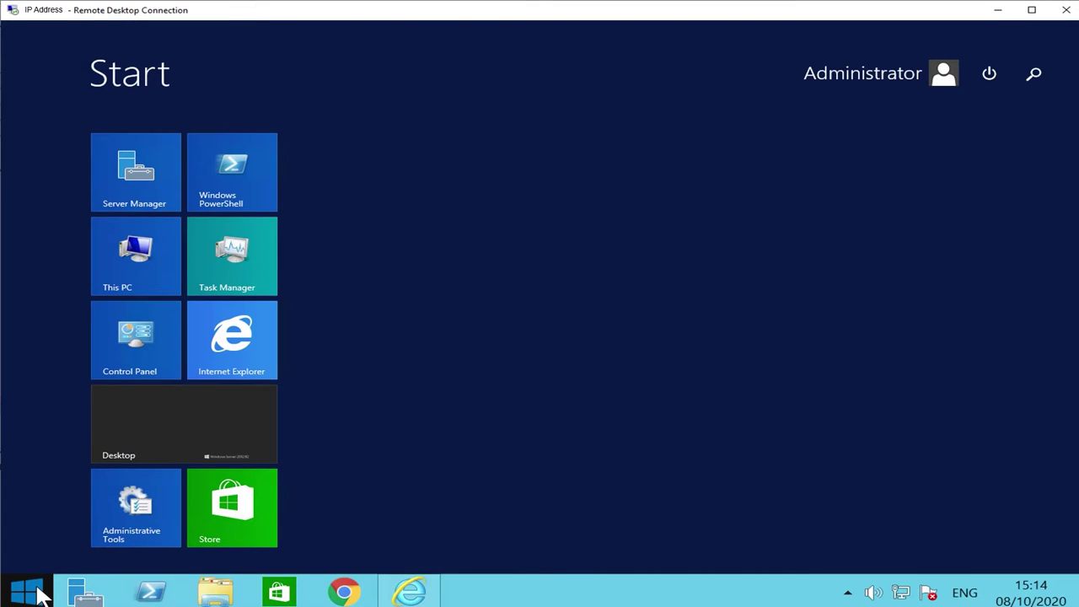
pyautogui.click(1033, 74)
pyautogui.write('s')
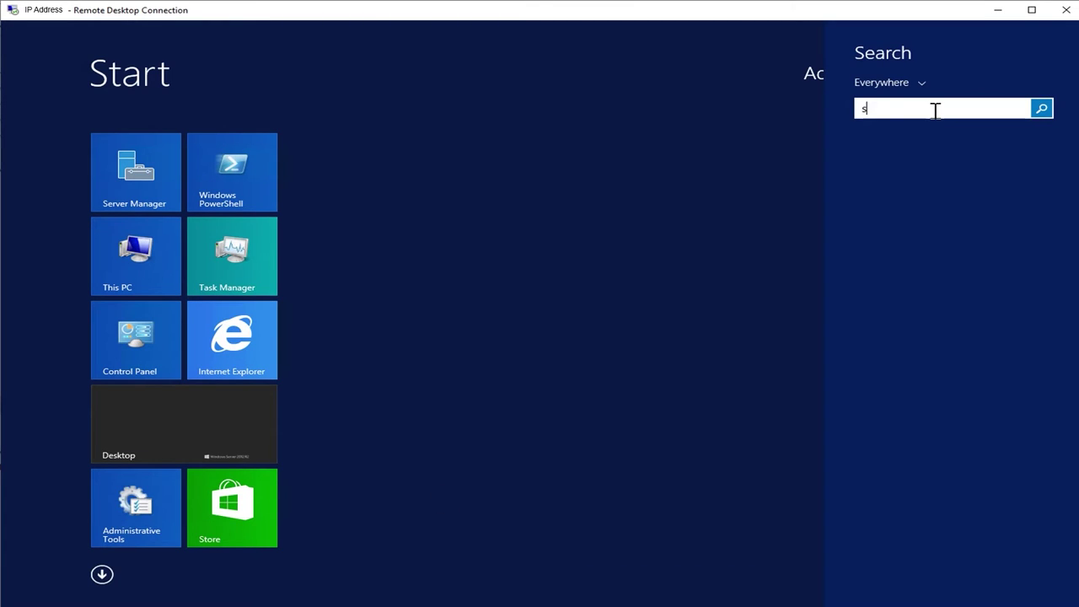
pyautogui.write('ervices')
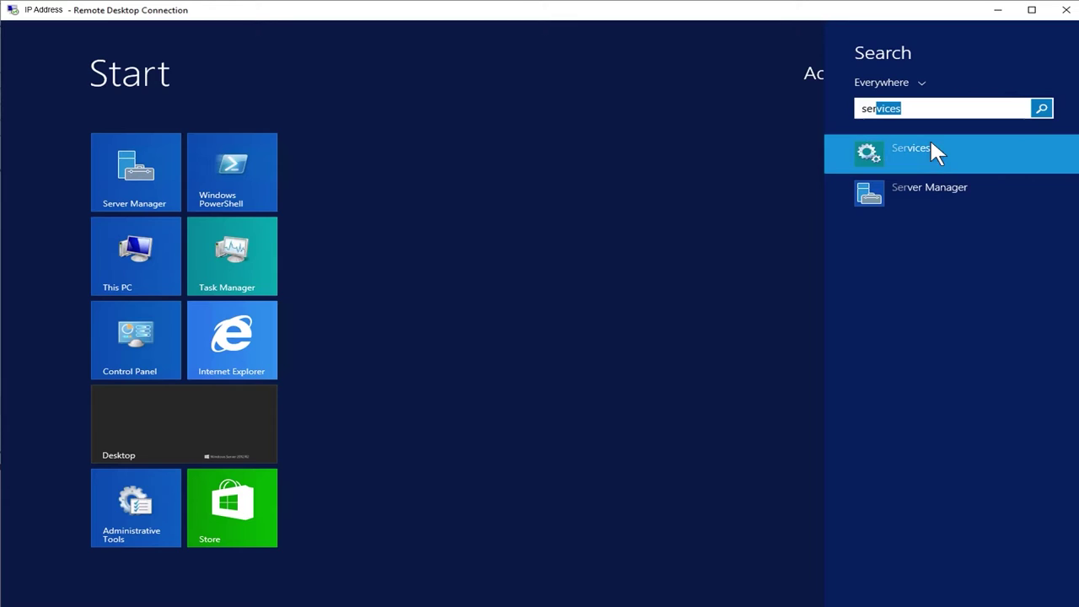
pyautogui.click(930, 161)
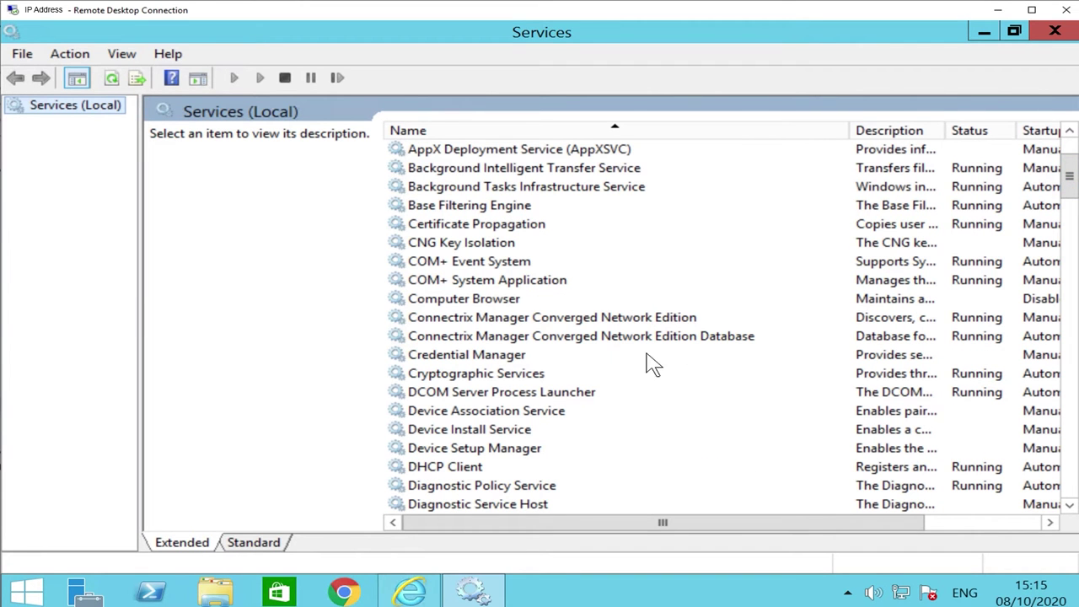
# Step: Restart the Connectrix Manager service and its Database service with dependents, then close Services
pyautogui.click(627, 318)
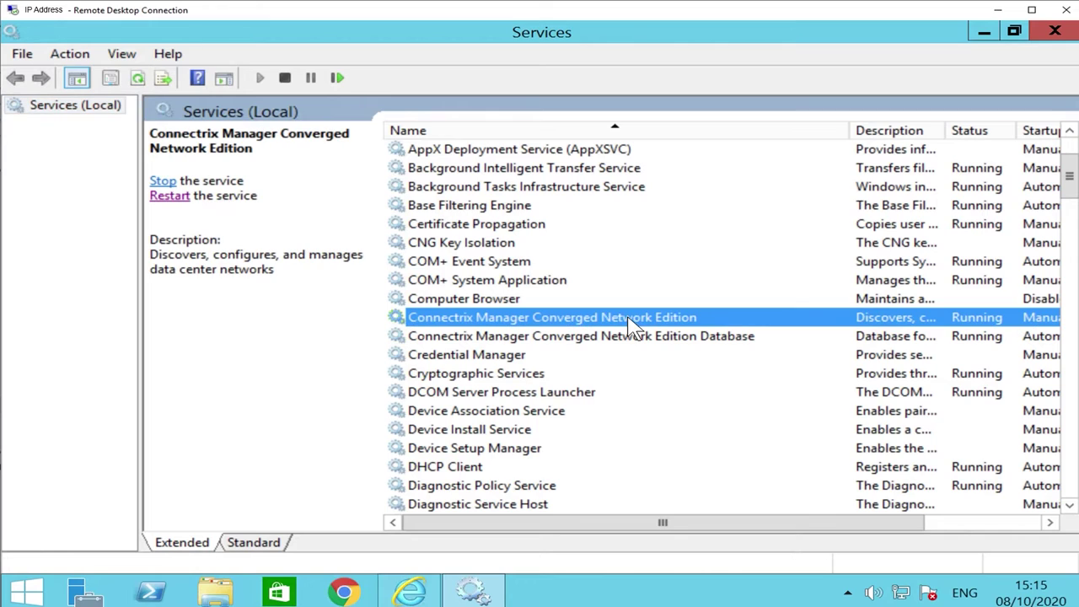
pyautogui.click(177, 197)
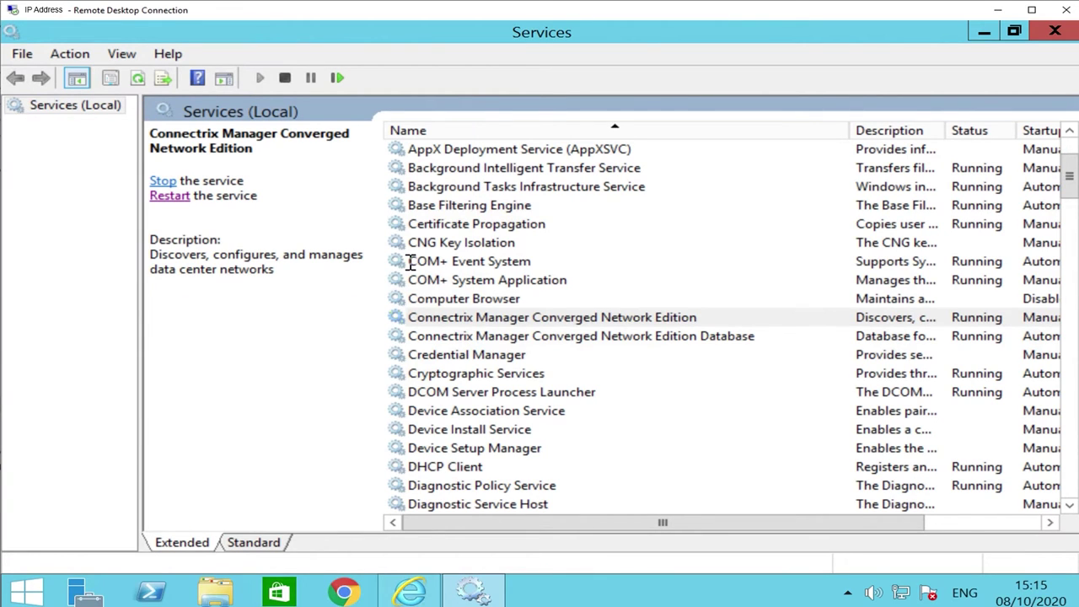
pyautogui.click(527, 341)
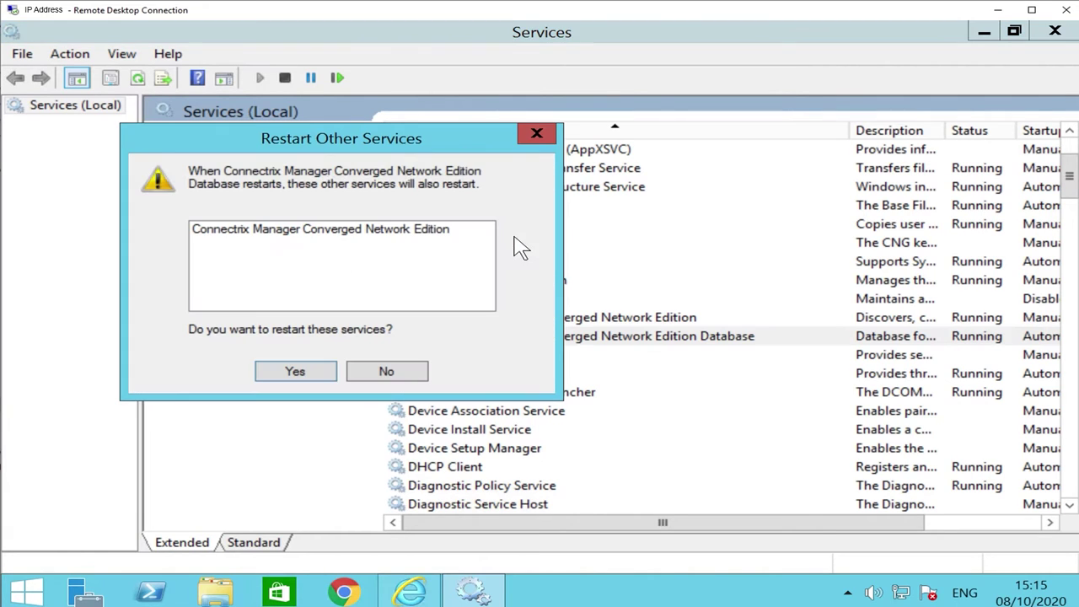
pyautogui.click(304, 365)
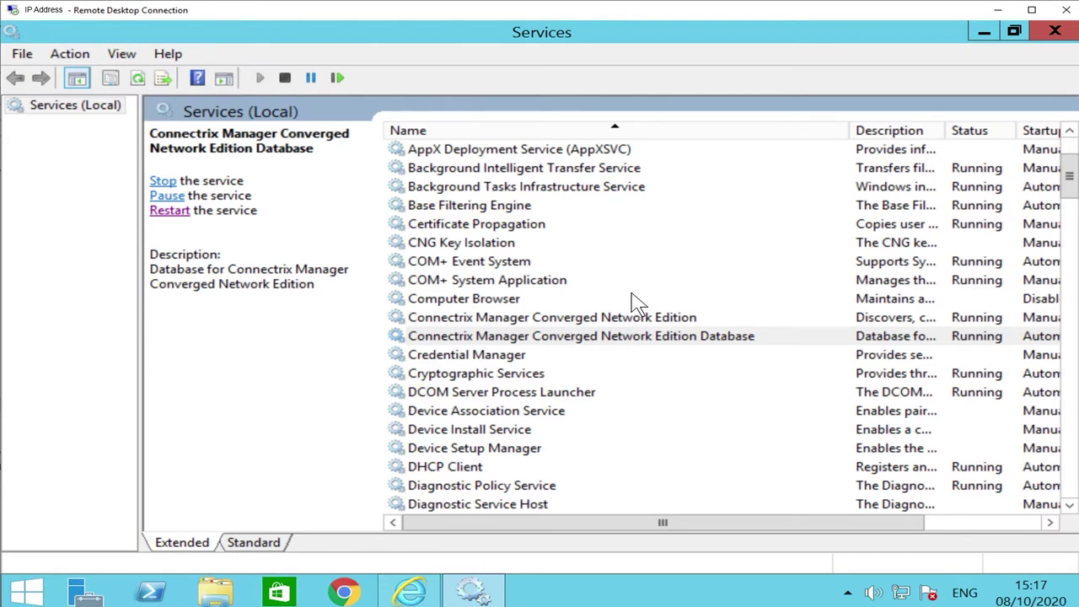
pyautogui.hotkey('alt', 'F4')
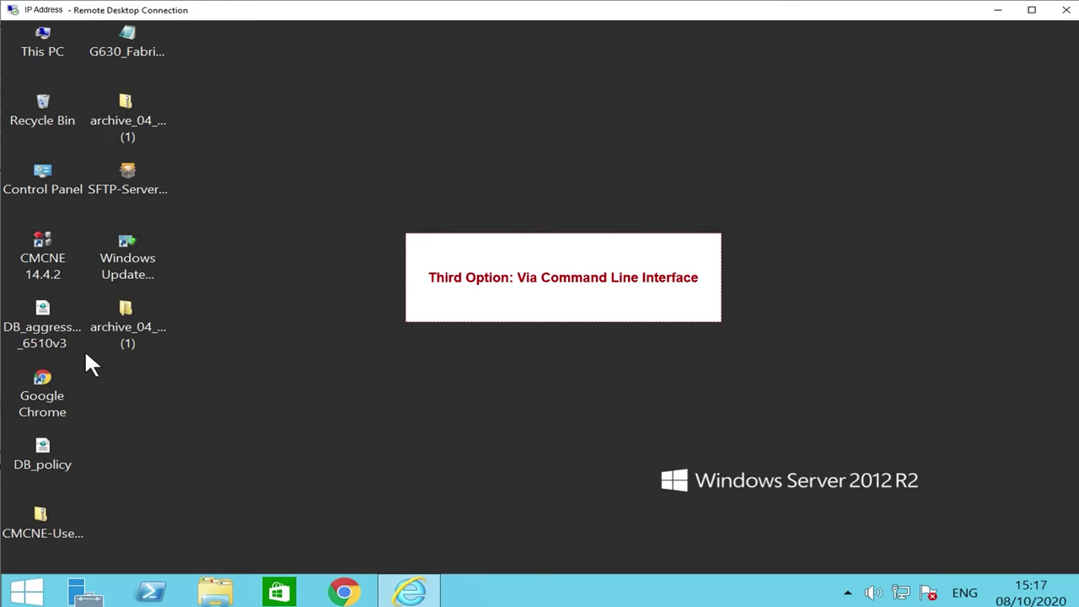
# Step: Copy the CMCNE 14.4.2 bin folder path from the shortcut's file location as text
pyautogui.rightClick(50, 262)
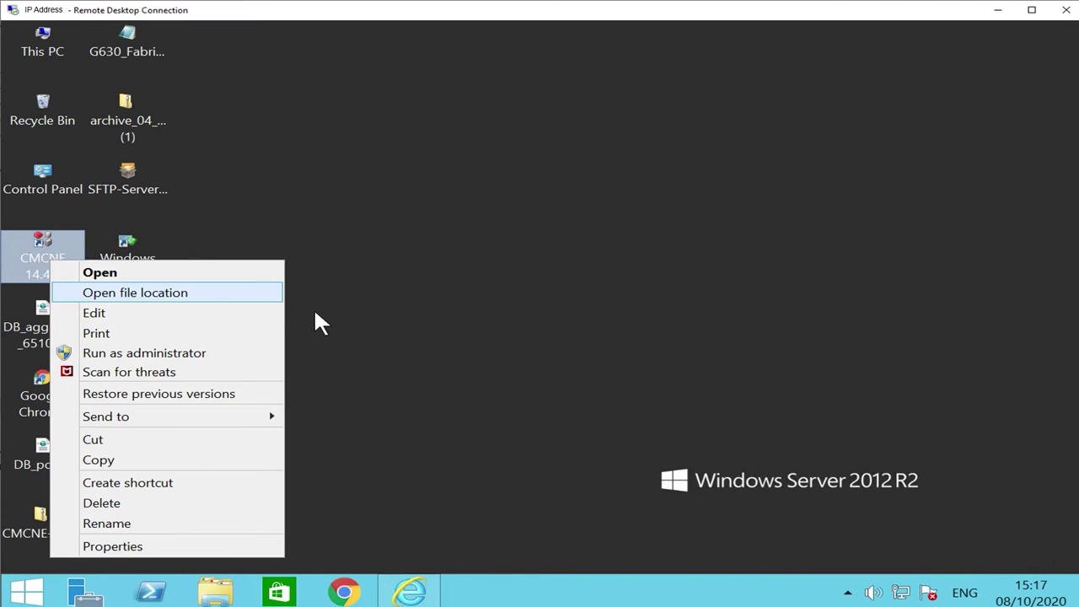
pyautogui.press('Return')
pyautogui.rightClick(517, 176)
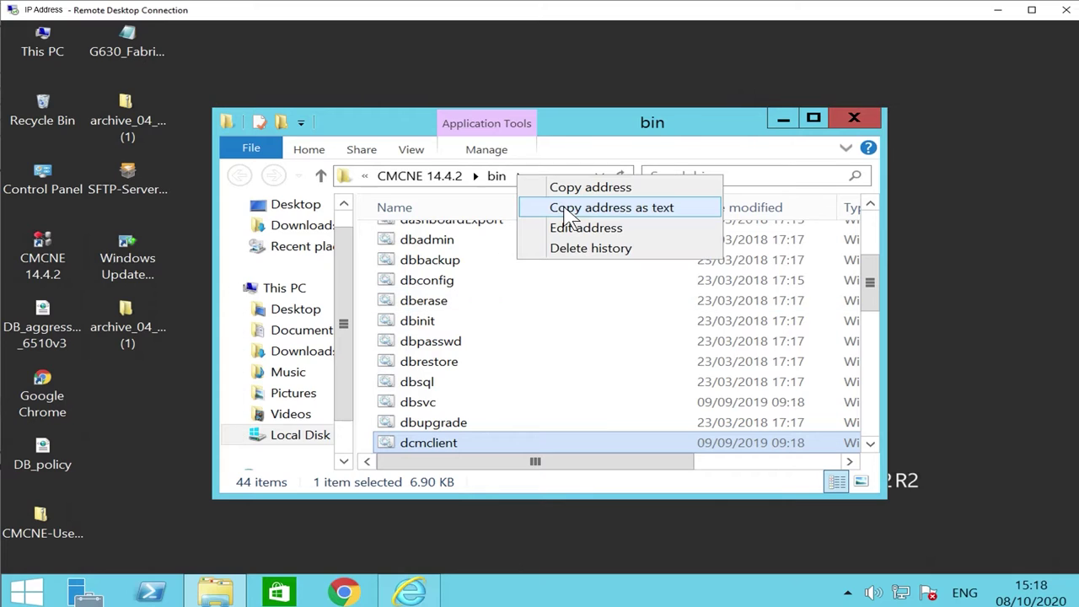
pyautogui.click(570, 214)
pyautogui.click(853, 119)
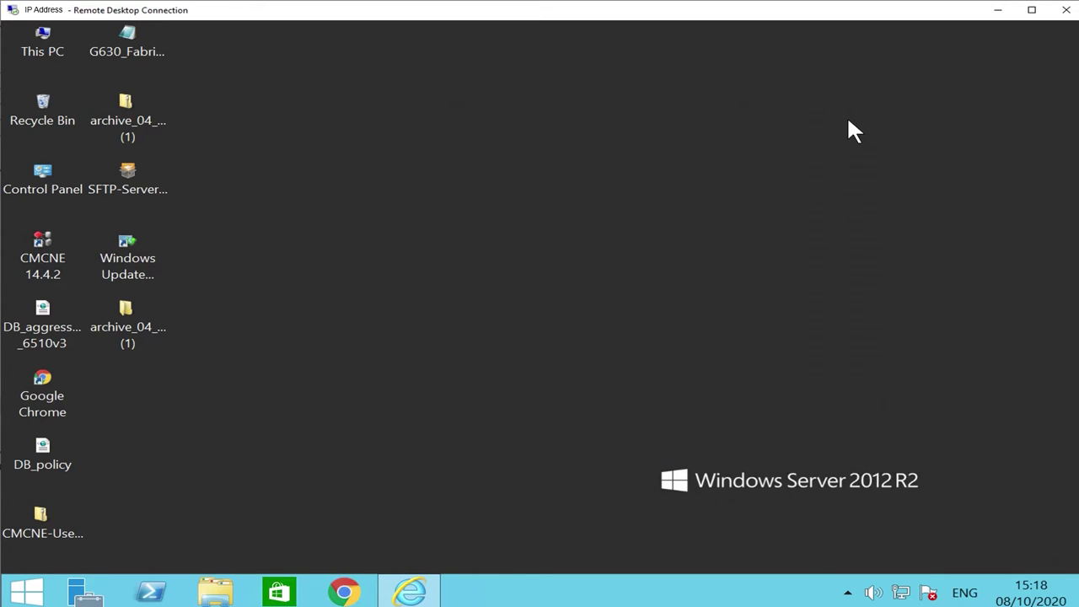
# Step: Launch Command Prompt from a Start search for 'cmd'
pyautogui.click(31, 591)
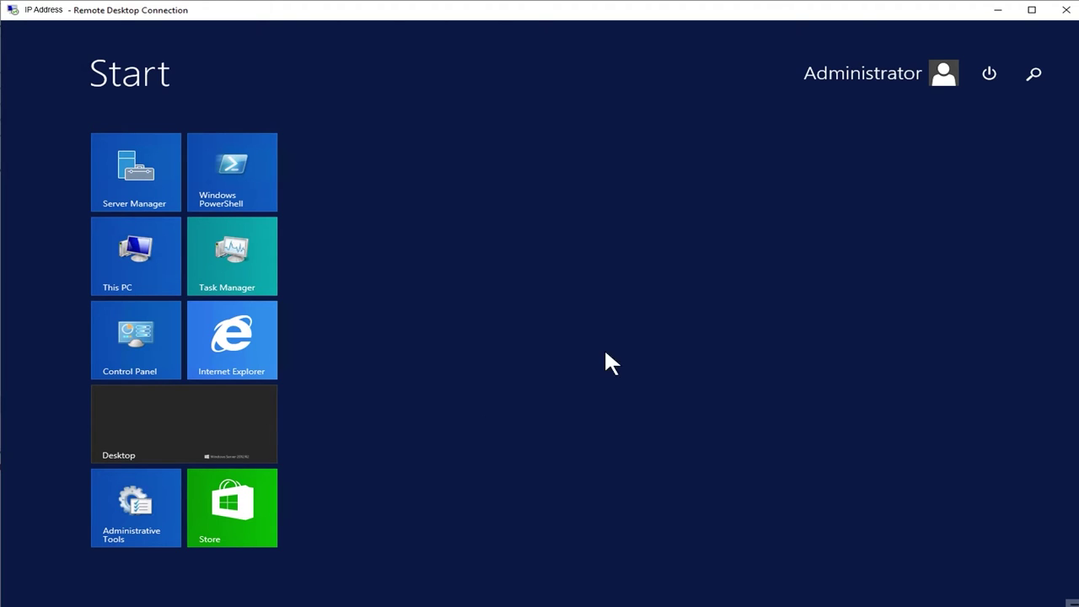
pyautogui.click(1033, 73)
pyautogui.write('cmd')
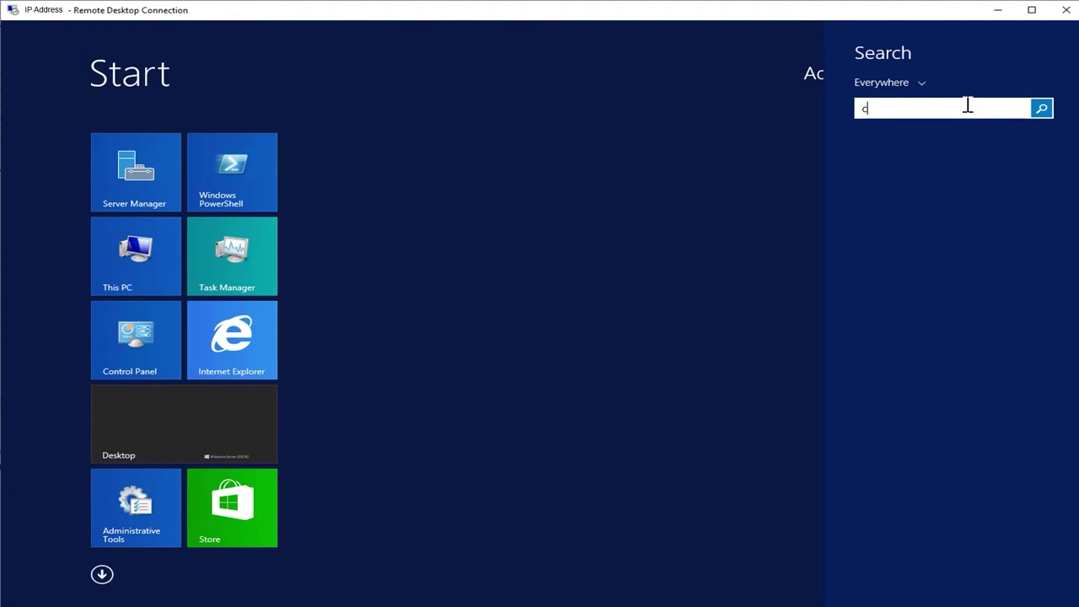
pyautogui.click(951, 157)
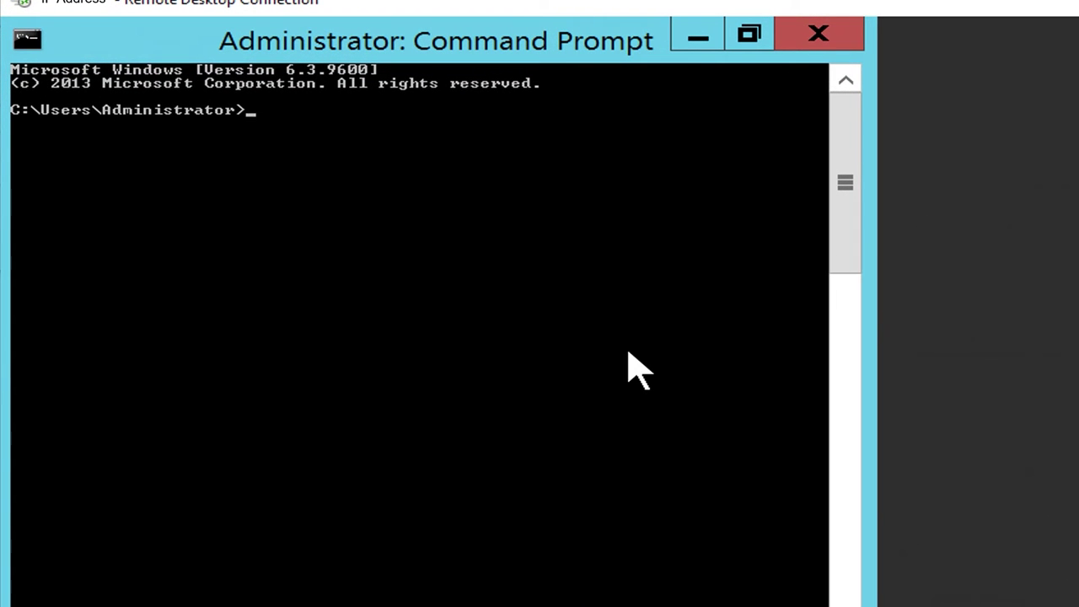
# Step: Change into the CMCNE 14.4.2 bin folder and check dcmsvc and dbsvc status
pyautogui.write('cd')
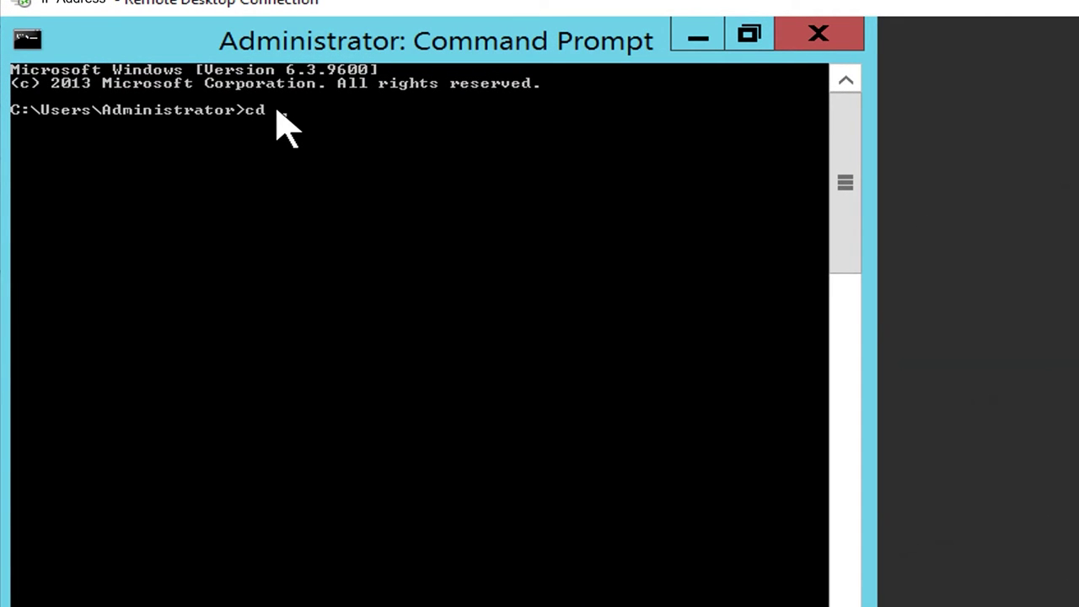
pyautogui.rightClick(277, 110)
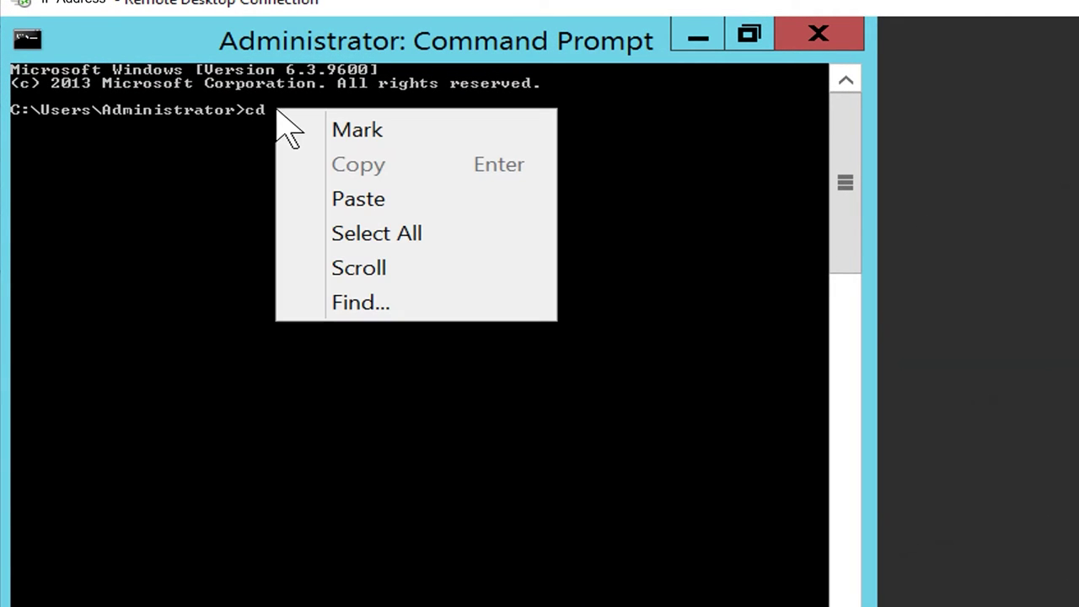
pyautogui.click(360, 201)
pyautogui.press('Return')
pyautogui.write('servi')
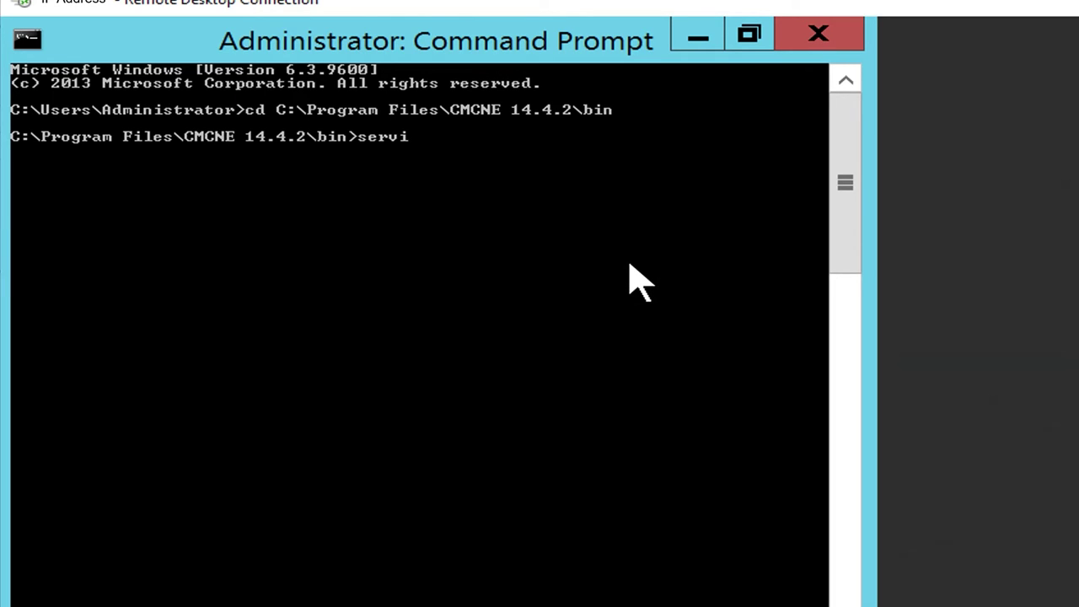
pyautogui.write('ce dcmsvc status')
pyautogui.press('Return')
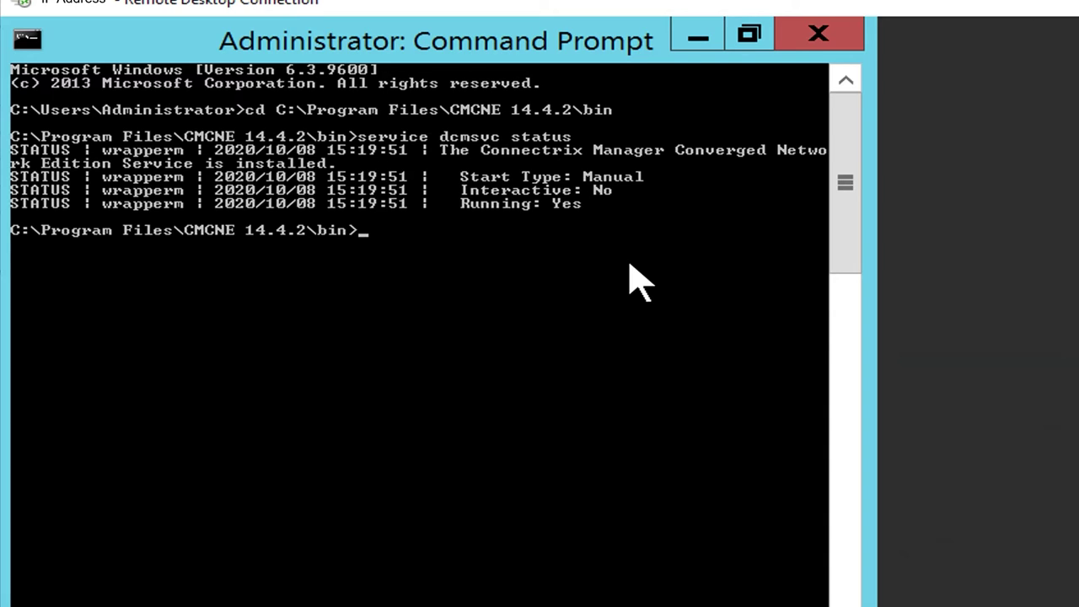
pyautogui.write('dbsvc status')
pyautogui.press('Return')
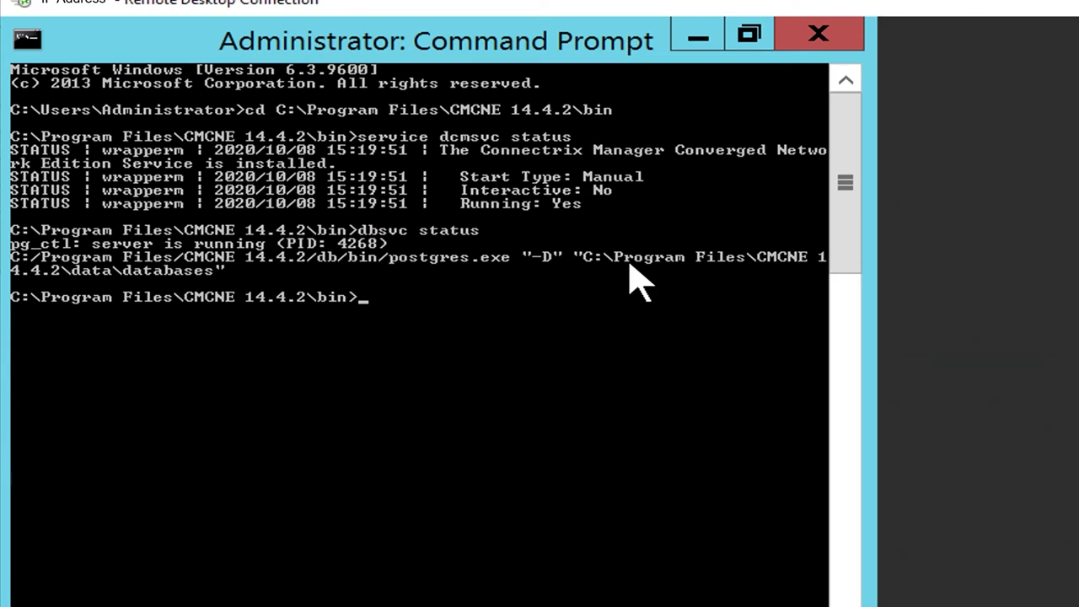
# Step: Stop and start the dcmsvc service, then confirm its status is started
pyautogui.write('service dcmsvc stop')
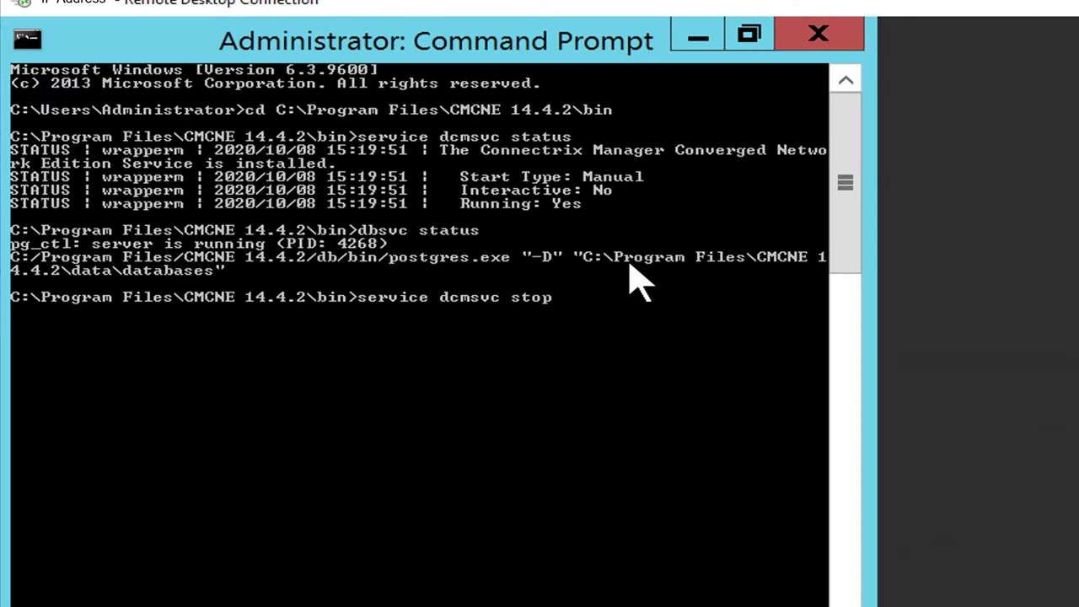
pyautogui.press('Return')
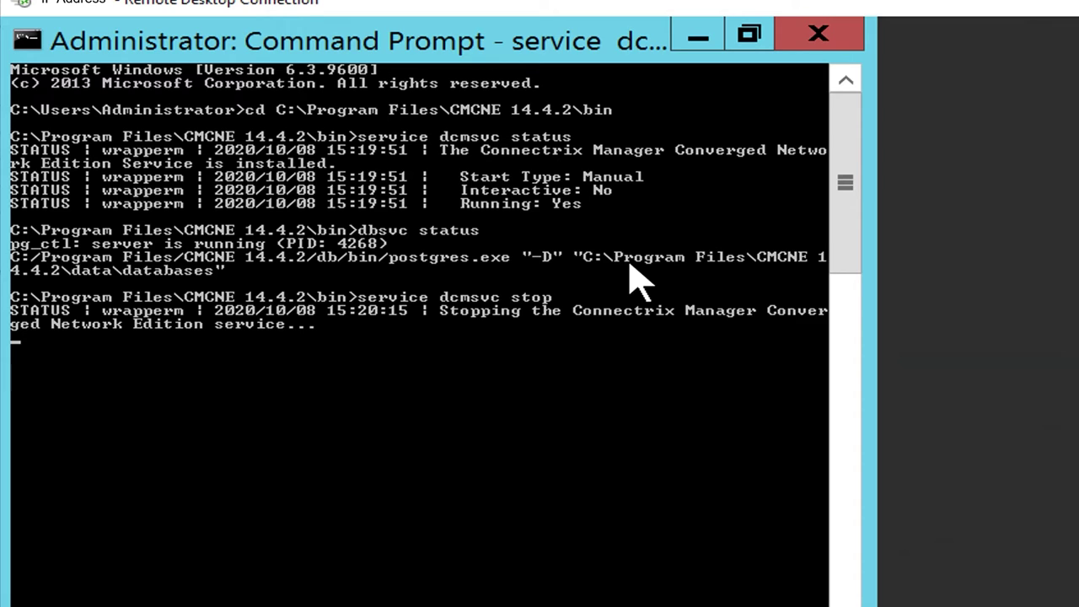
pyautogui.write('s')
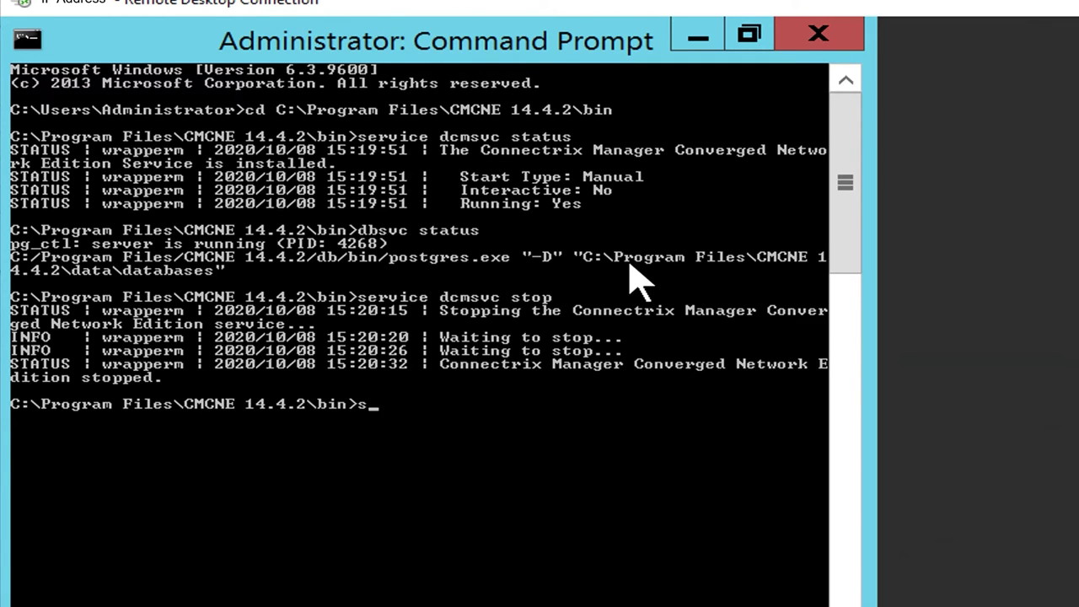
pyautogui.write('ervice dc')
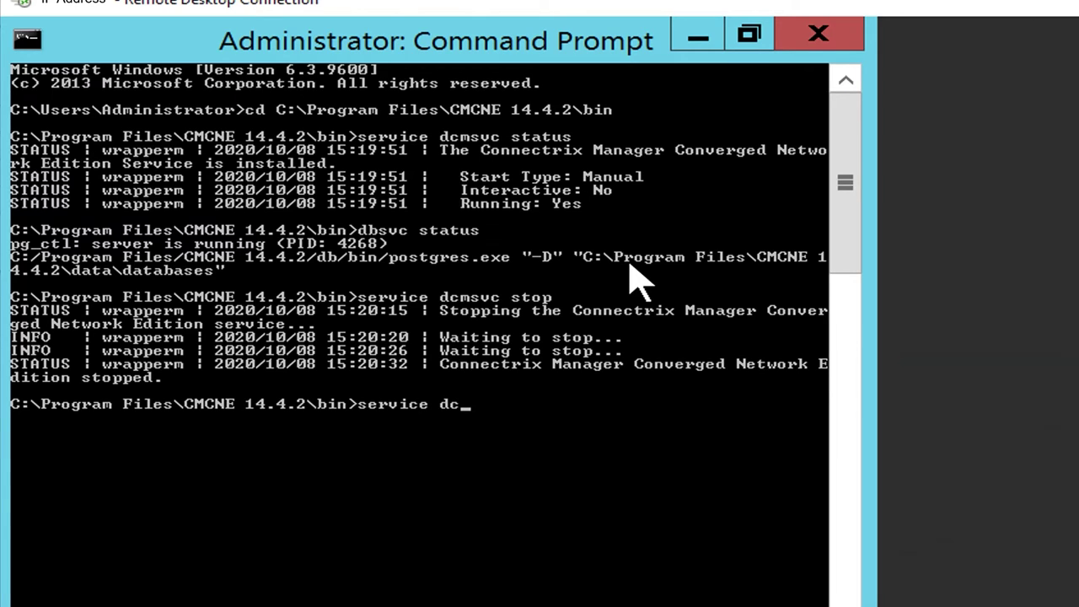
pyautogui.write('msvc start')
pyautogui.press('Return')
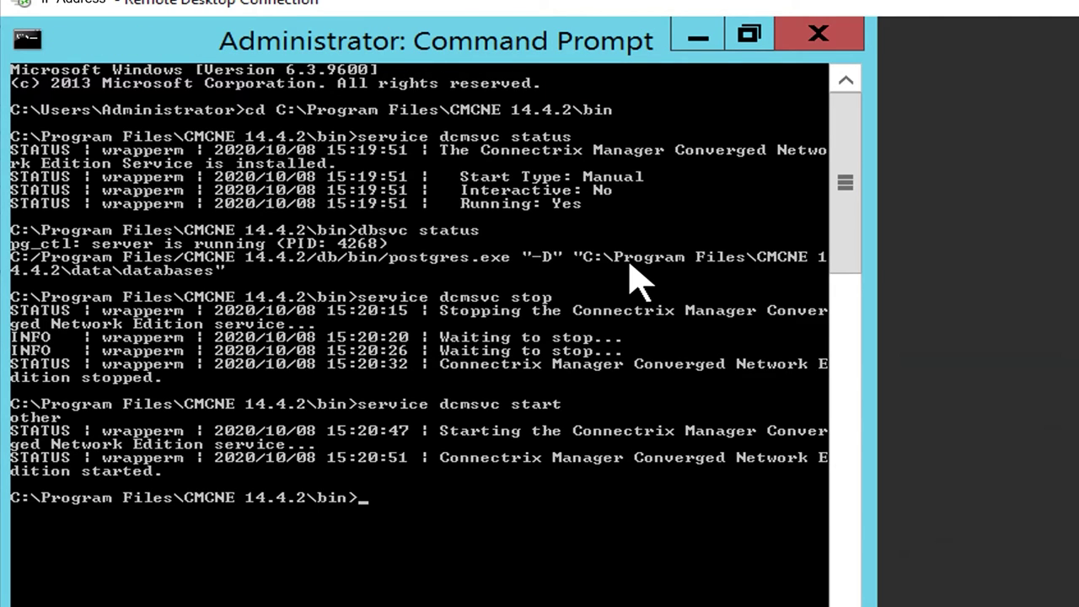
pyautogui.write('service dcmsvc st')
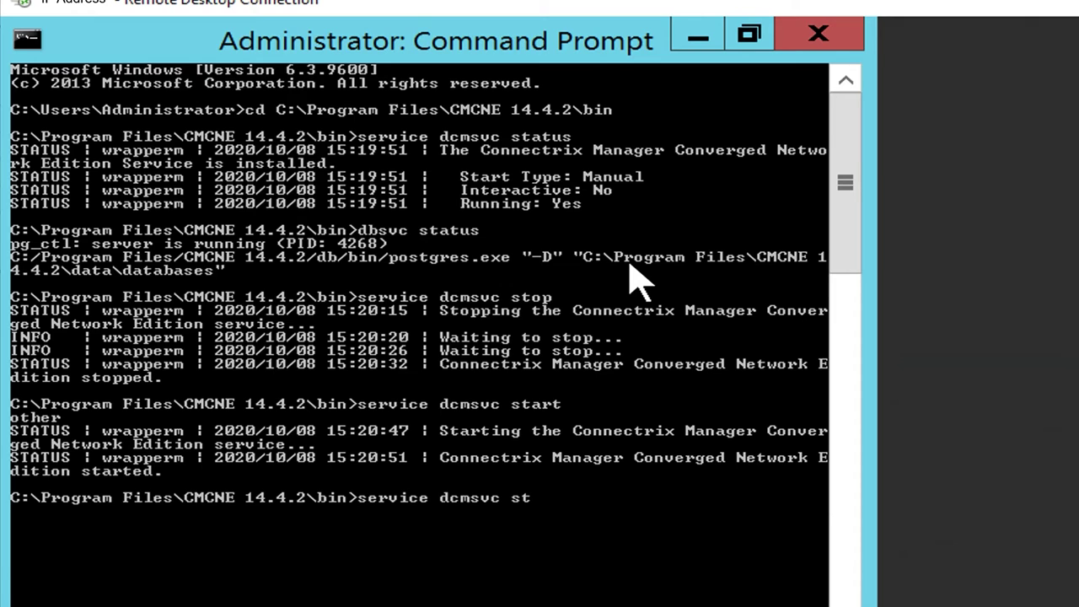
pyautogui.write('atus')
pyautogui.press('Return')
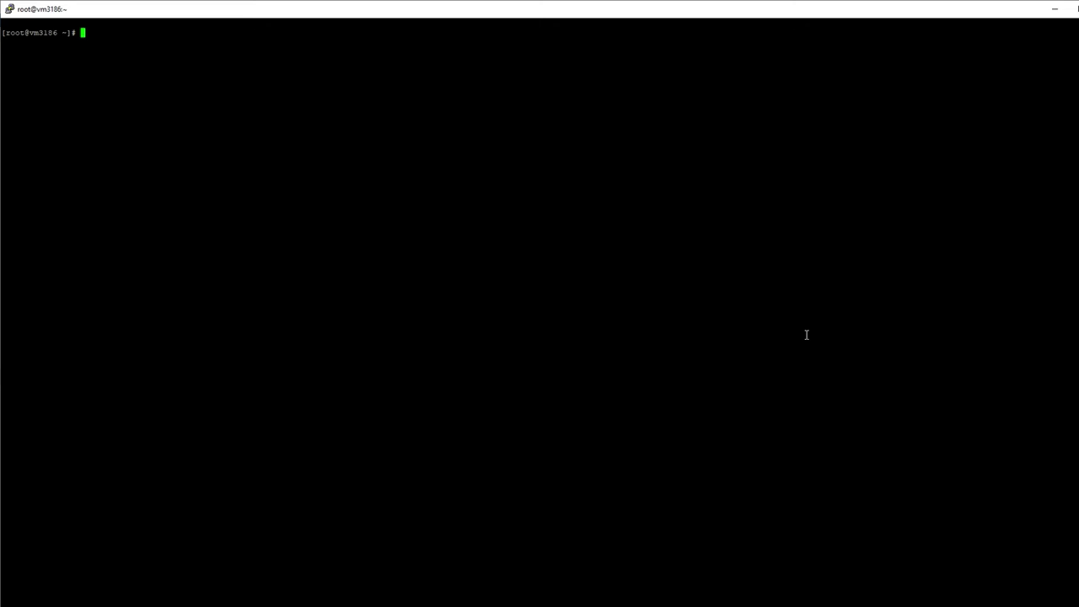
# Step: Go to the /SANnav directory and list its contents
pyautogui.write('cd ')
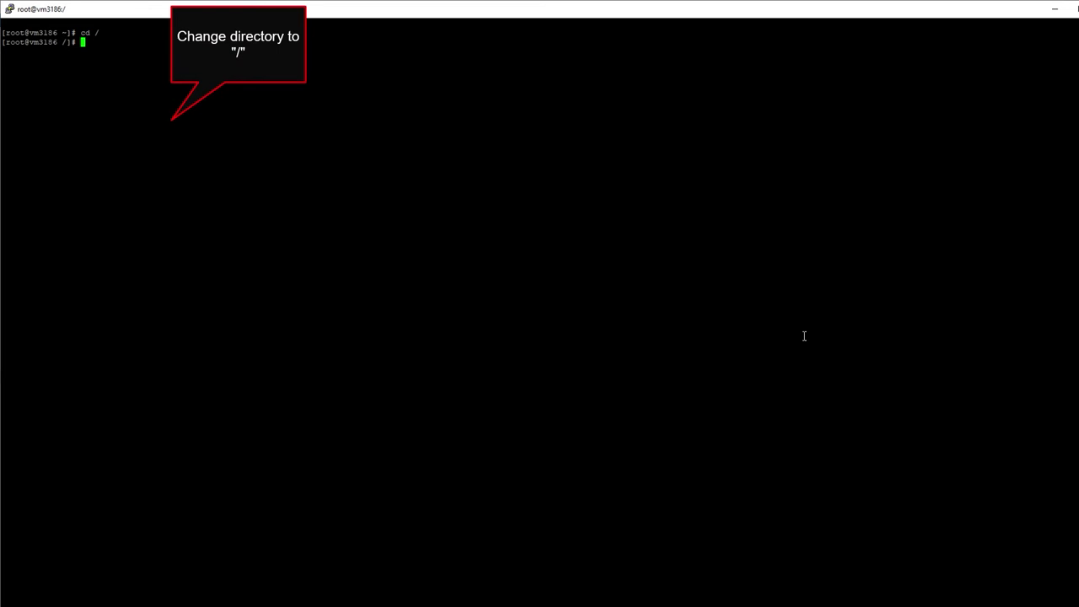
pyautogui.write('/')
pyautogui.press('Return')
pyautogui.write('cd ')
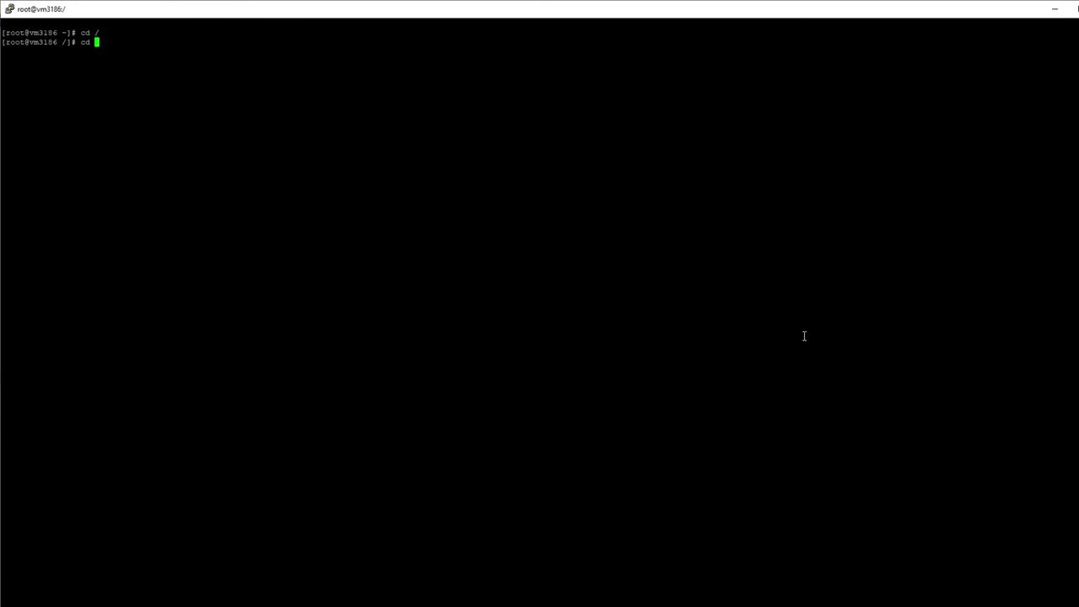
pyautogui.write('SANnav')
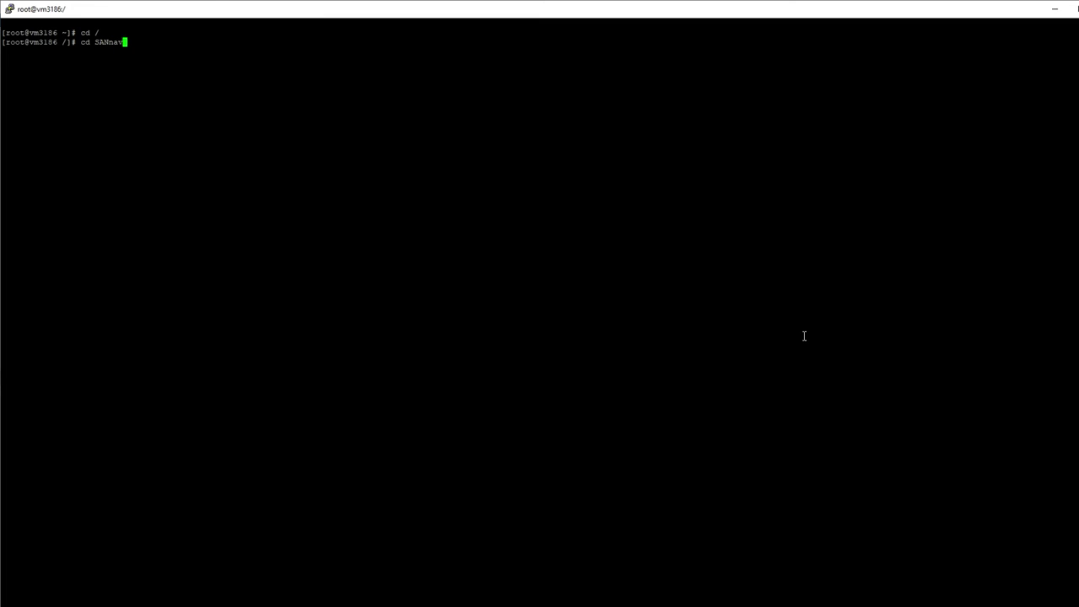
pyautogui.press('Return')
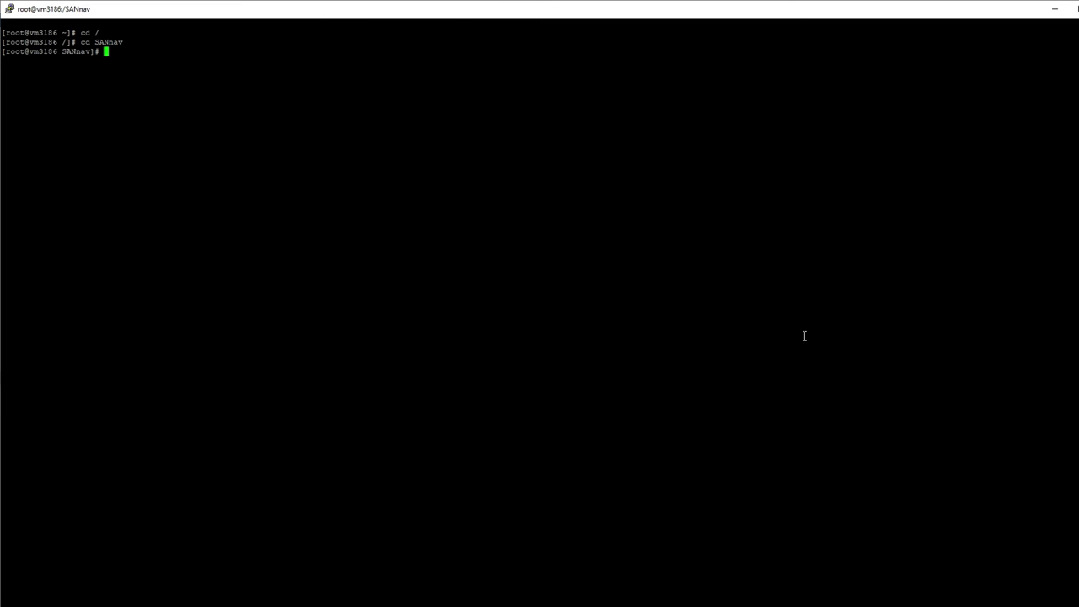
pyautogui.write('ls')
pyautogui.press('Return')
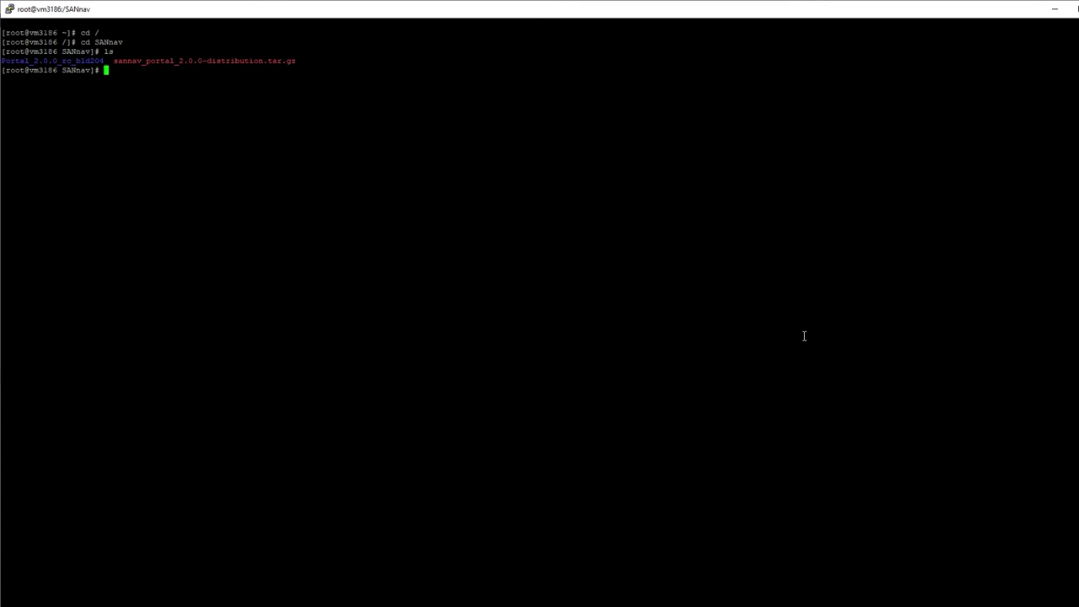
# Step: Enter Portal_2.0.0_rc_bld204 and list its folders
pyautogui.write('cd')
pyautogui.moveTo(104, 60); pyautogui.dragTo(2, 60)
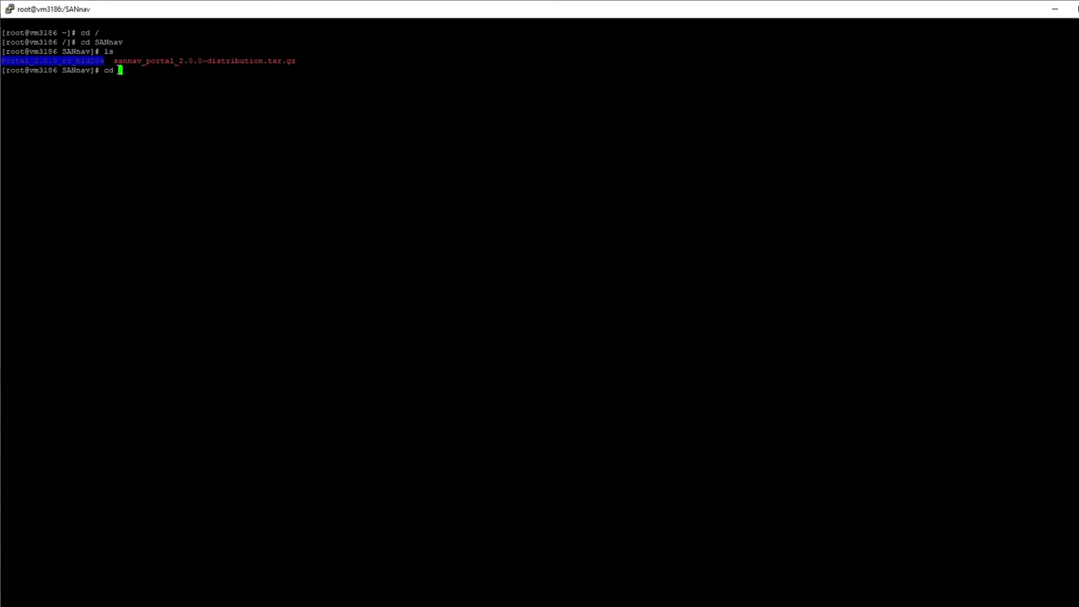
pyautogui.rightClick(267, 83)
pyautogui.press('Return')
pyautogui.write('ls')
pyautogui.press('Return')
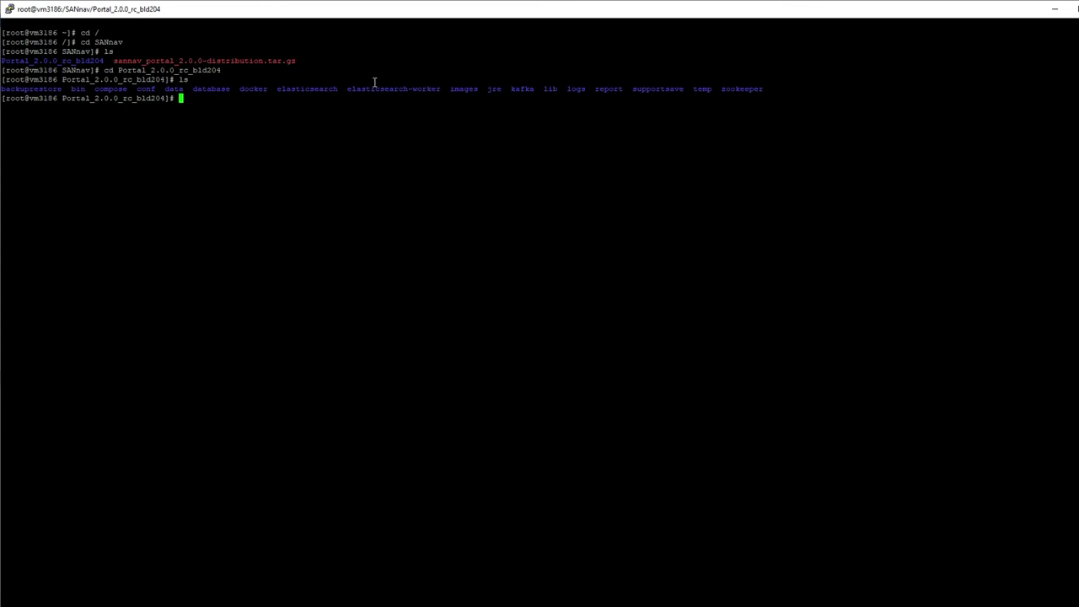
# Step: Move into the bin directory and list its scripts
pyautogui.write('cd bin')
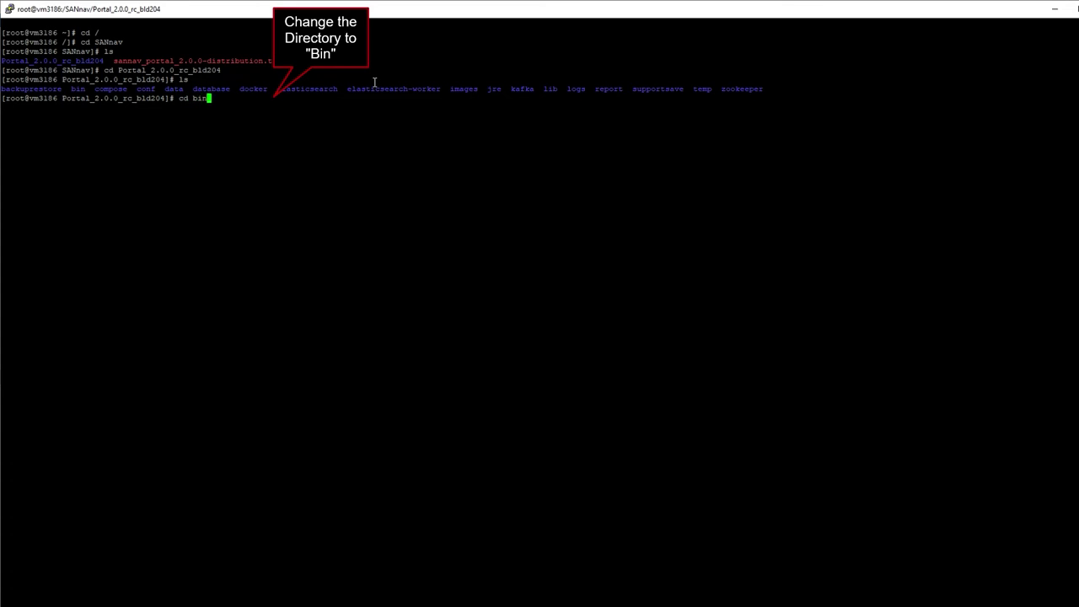
pyautogui.press('Return')
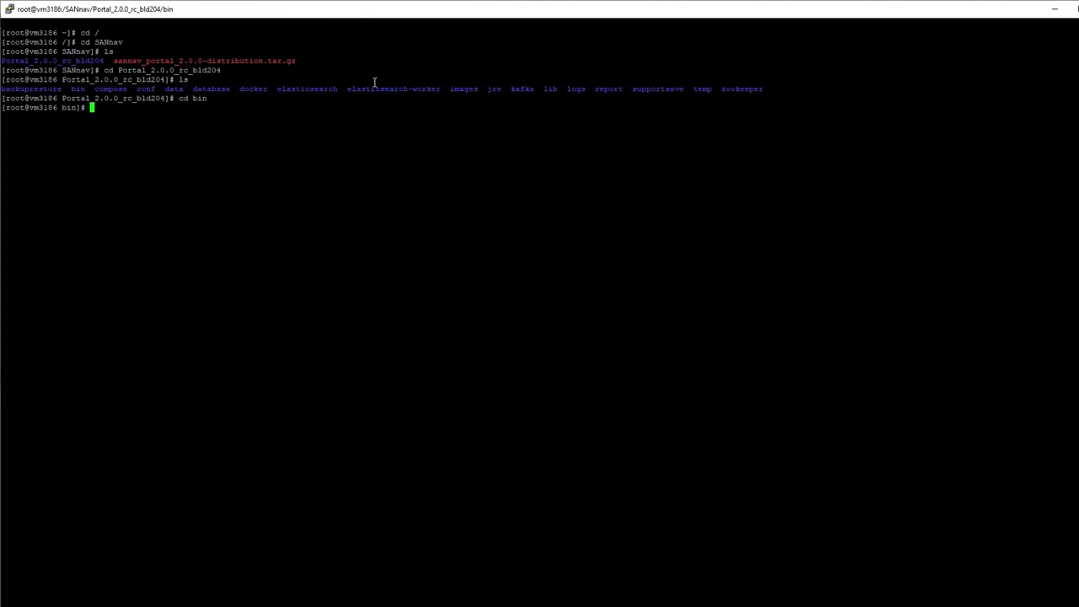
pyautogui.write('ls')
pyautogui.press('Return')
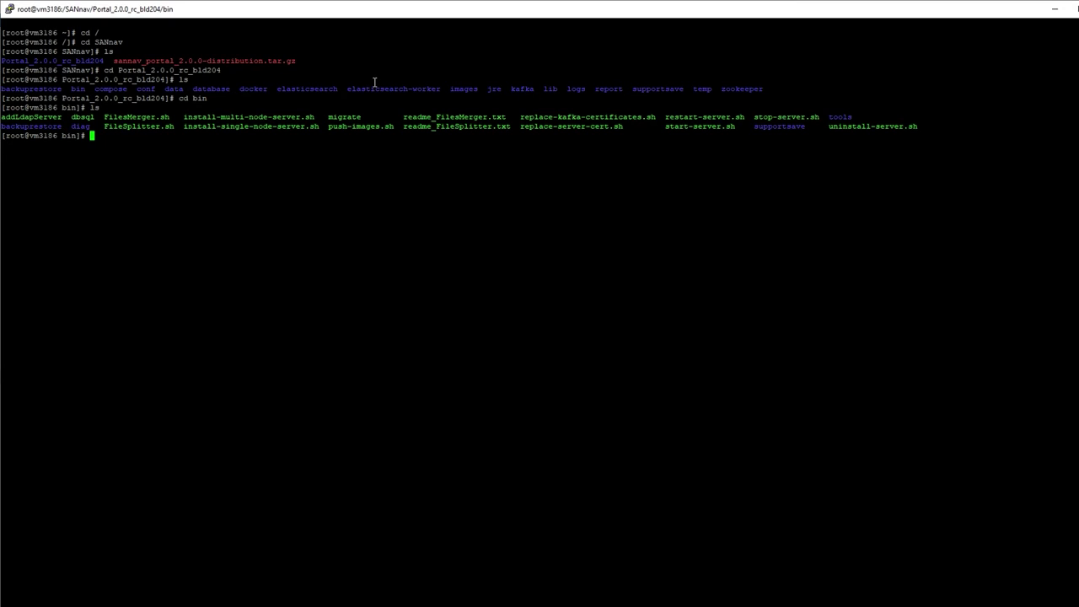
# Step: Run ./restart-server.sh until the SANnav server restarts, then clear the screen
pyautogui.write('./')
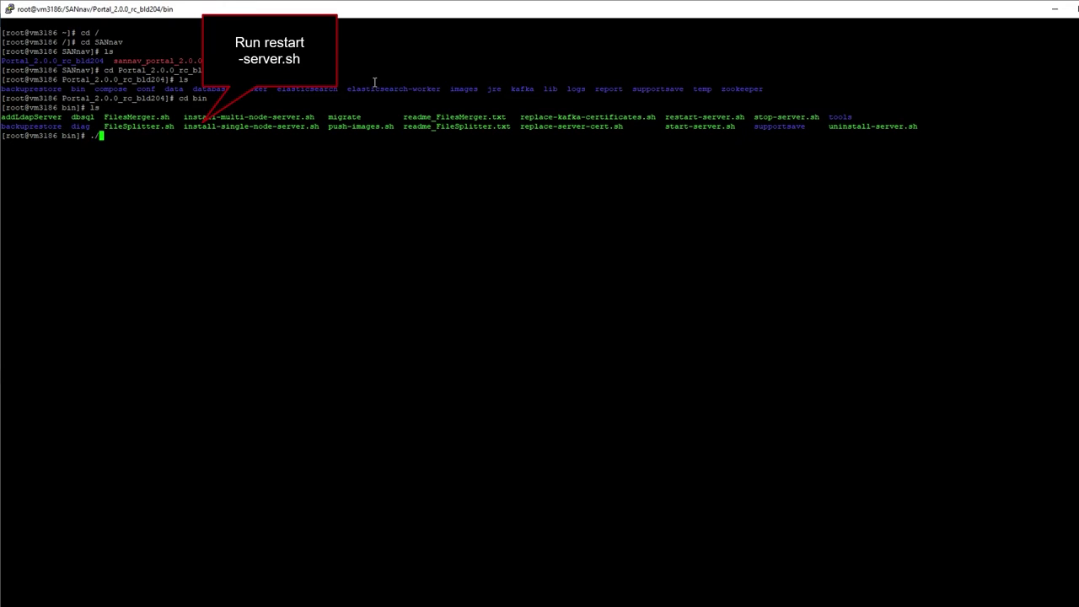
pyautogui.moveTo(665, 116); pyautogui.dragTo(742, 115)
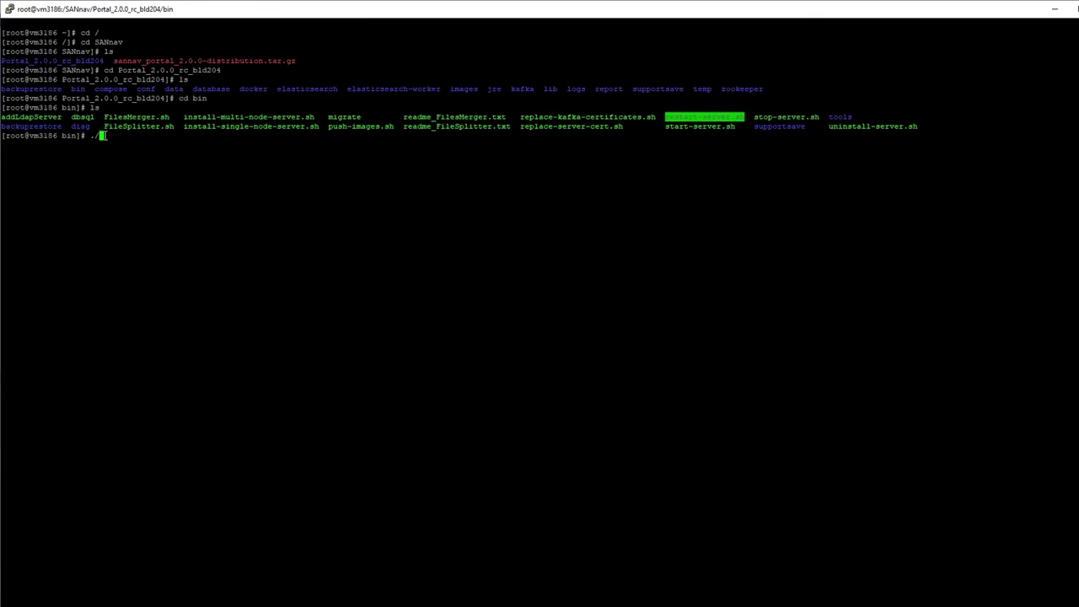
pyautogui.rightClick(100, 135)
pyautogui.press('Return')
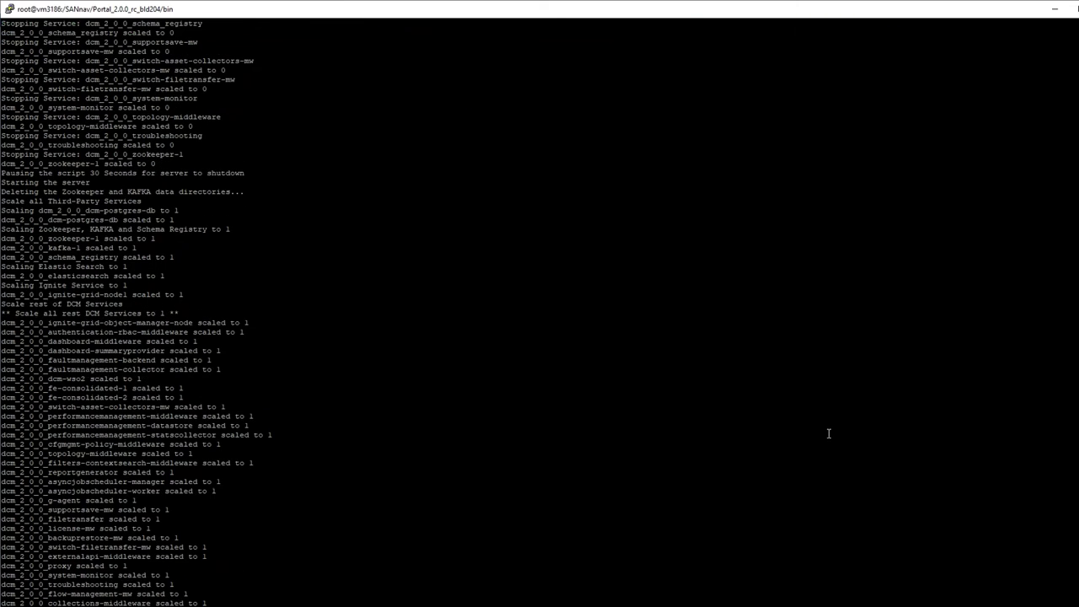
pyautogui.press('Return')
pyautogui.press('Return')
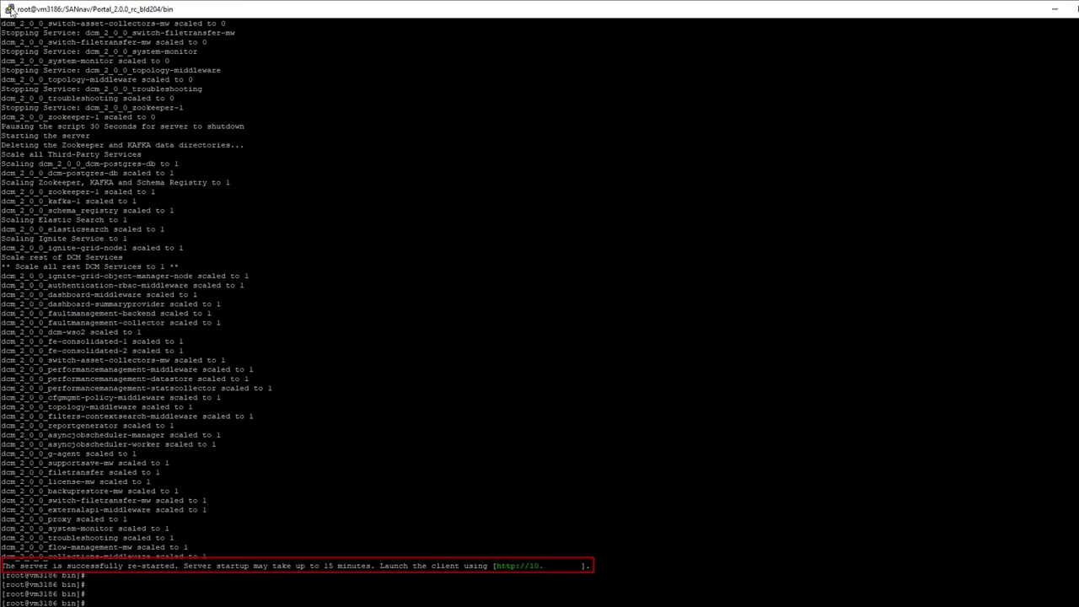
pyautogui.hotkey('ctrl', 'l')
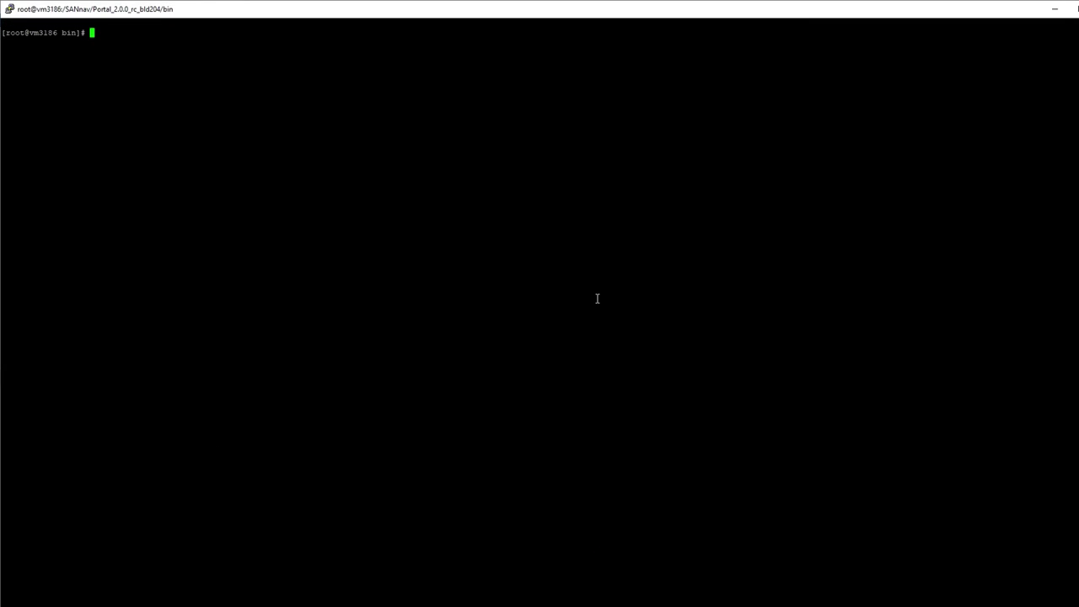
# Step: List bin, move into the diag directory and list its scripts
pyautogui.write('ls')
pyautogui.press('Return')
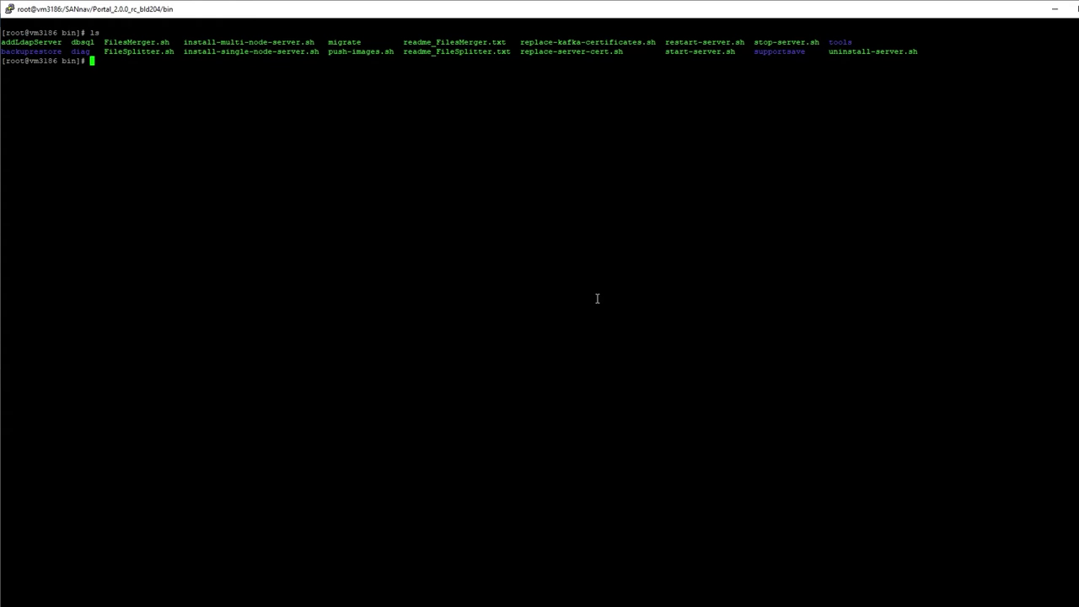
pyautogui.write('cd d')
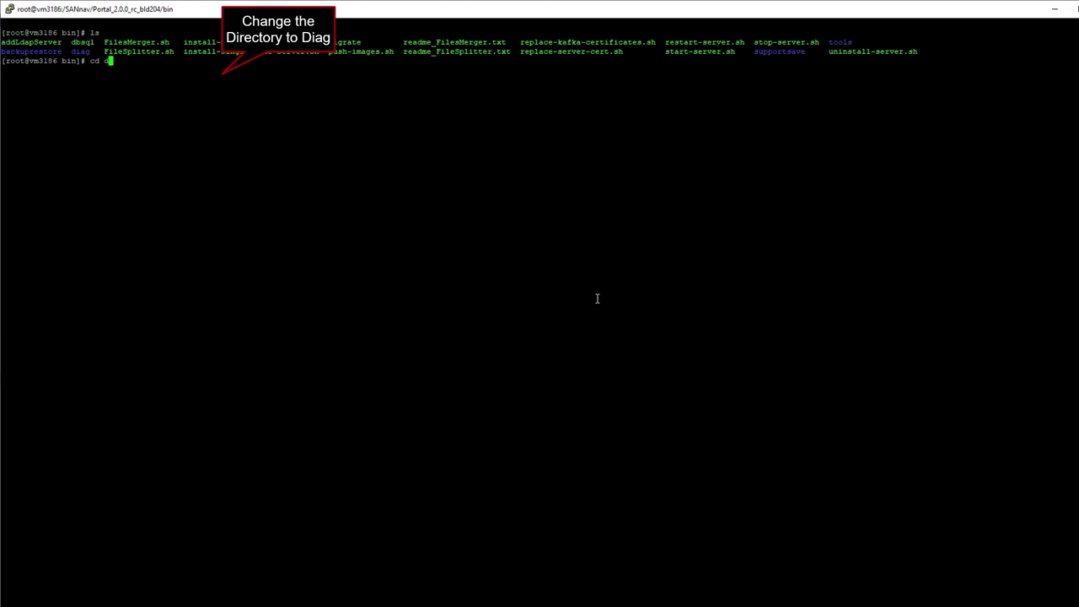
pyautogui.write('iag')
pyautogui.press('Return')
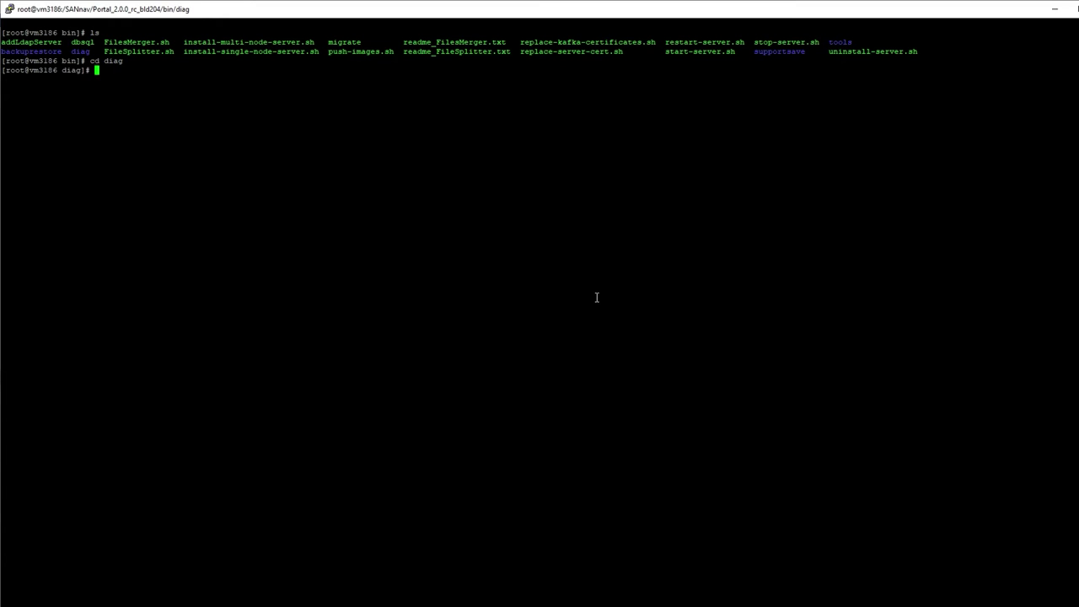
pyautogui.write('ls')
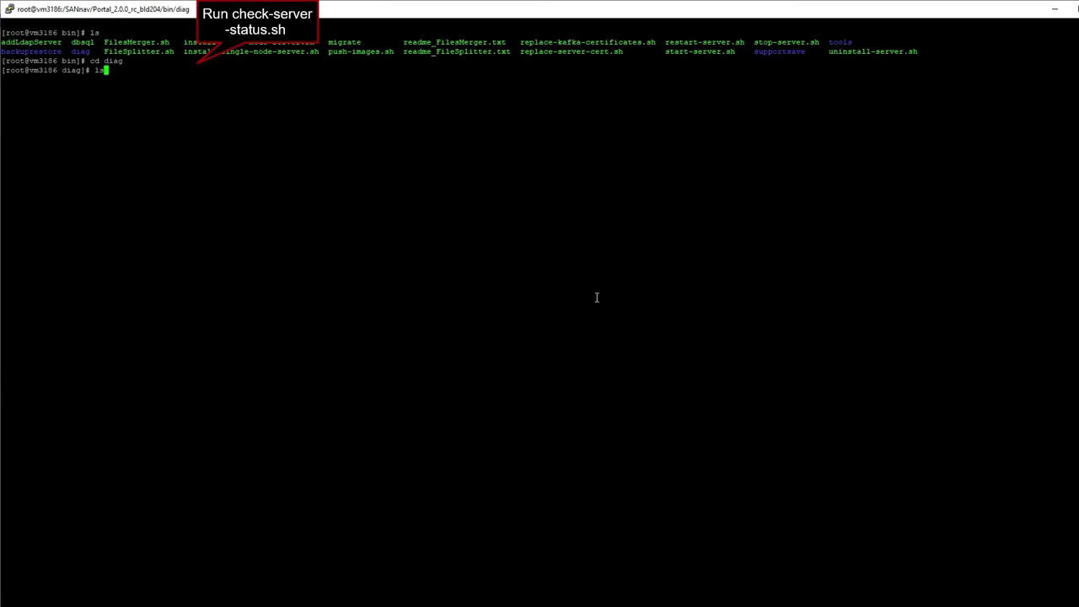
pyautogui.press('Return')
# Step: Run ./check-server-status.sh to check the SANnav server status
pyautogui.write('./')
pyautogui.moveTo(148, 79); pyautogui.dragTo(254, 80)
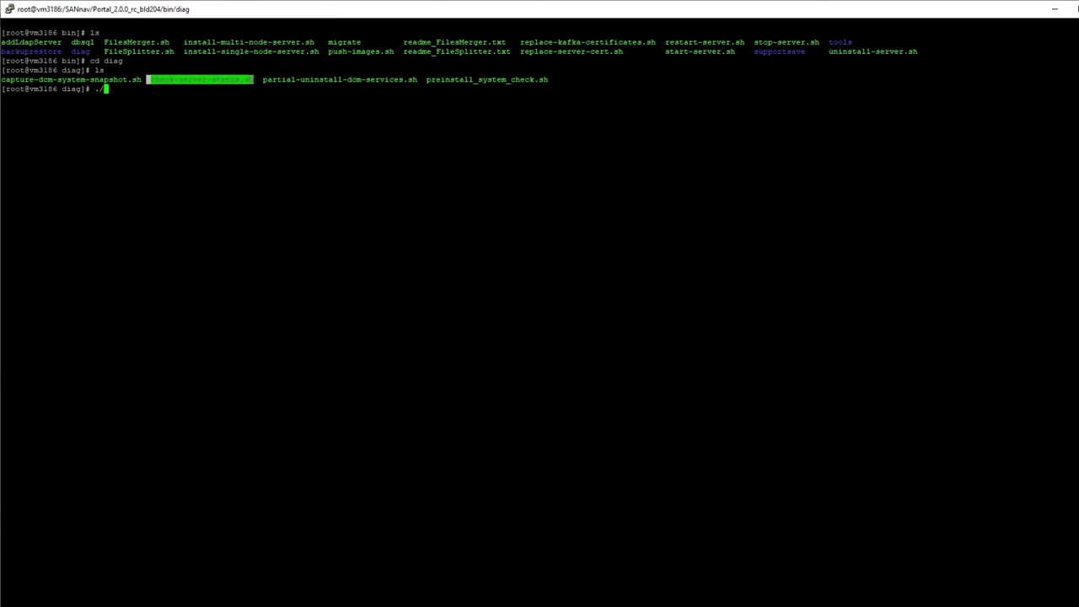
pyautogui.rightClick(99, 91)
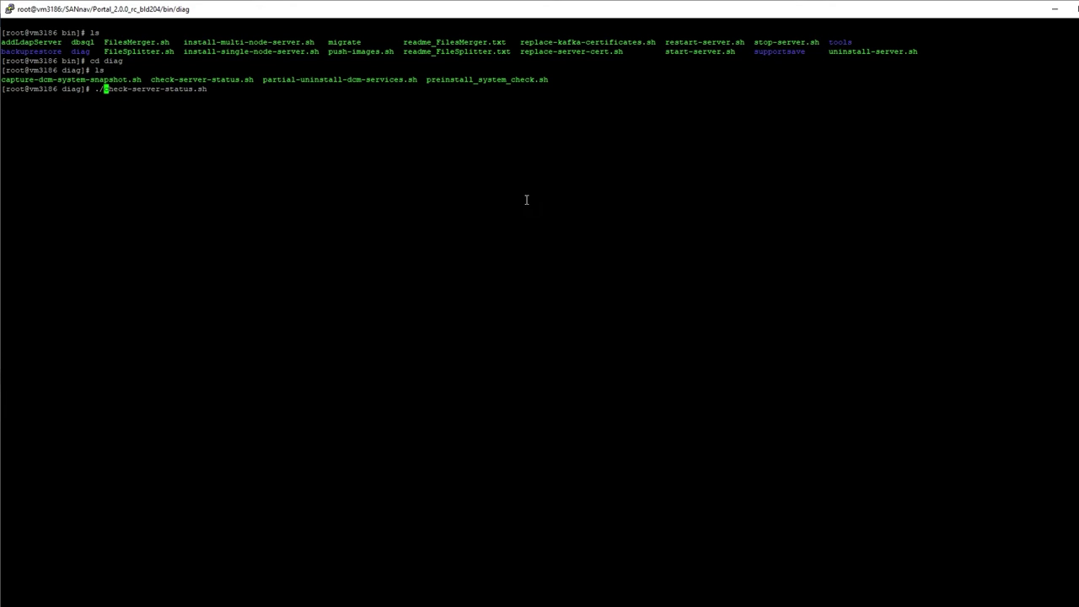
pyautogui.press('Return')
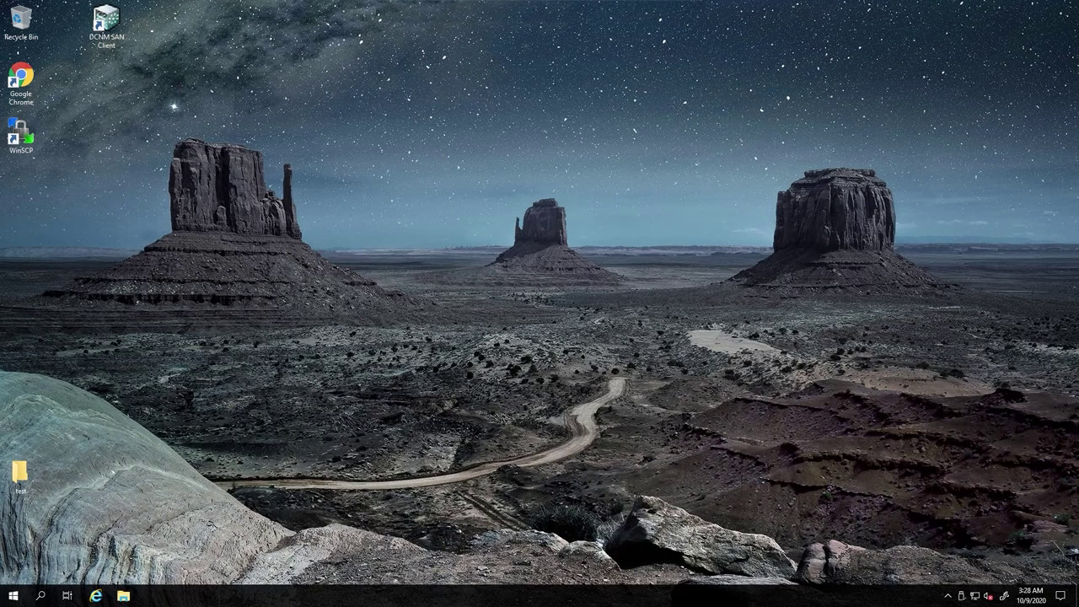
# Step: Browse to C:\Program Files\Cisco Systems\dcm\dcnm\bin in File Explorer
pyautogui.click(123, 596)
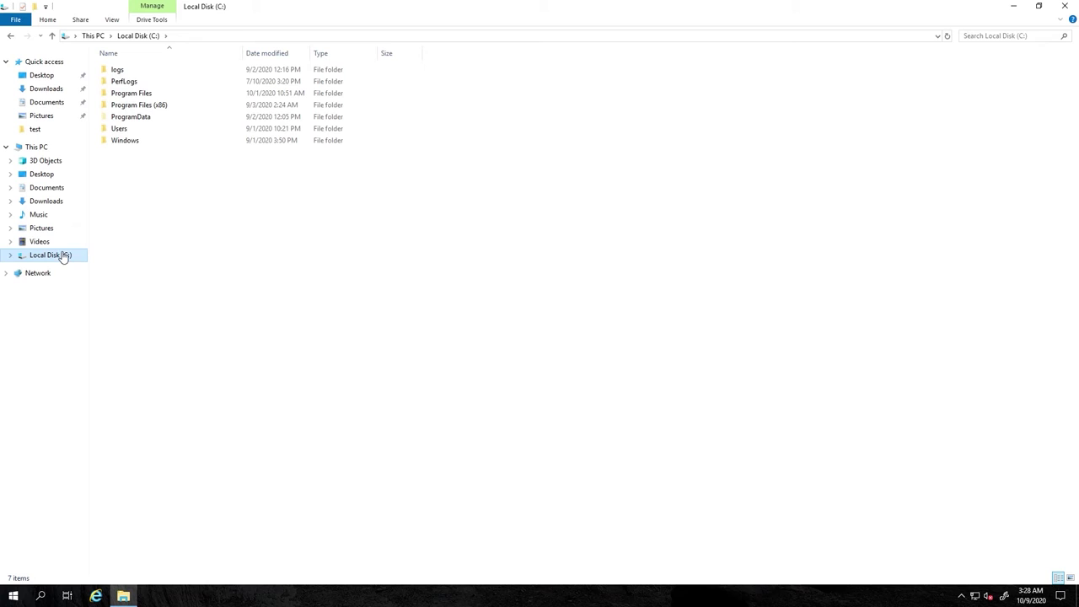
pyautogui.doubleClick(176, 100)
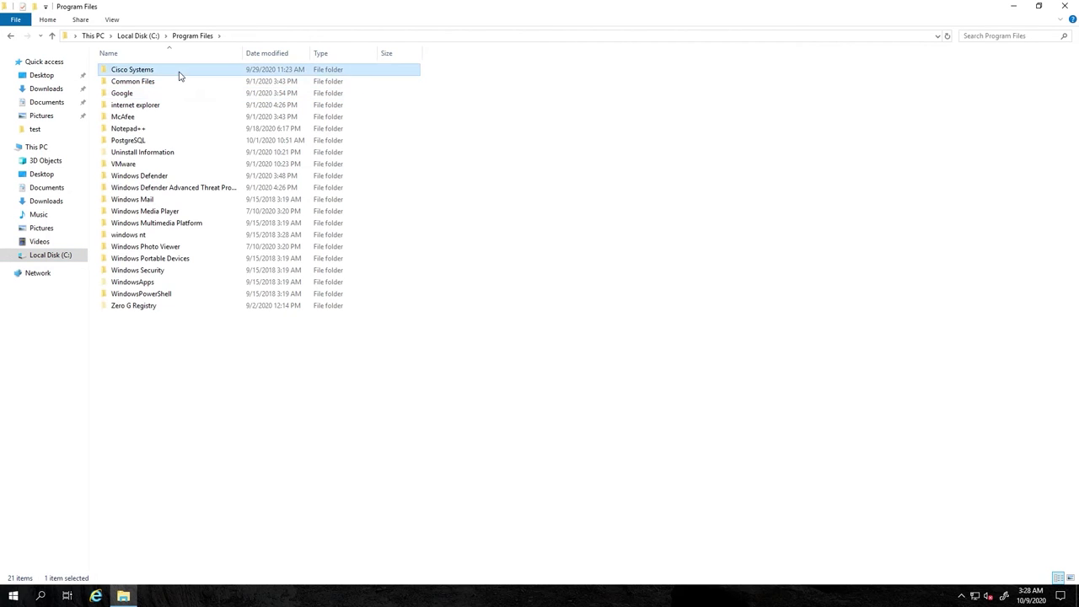
pyautogui.doubleClick(179, 74)
pyautogui.doubleClick(179, 74)
pyautogui.doubleClick(174, 94)
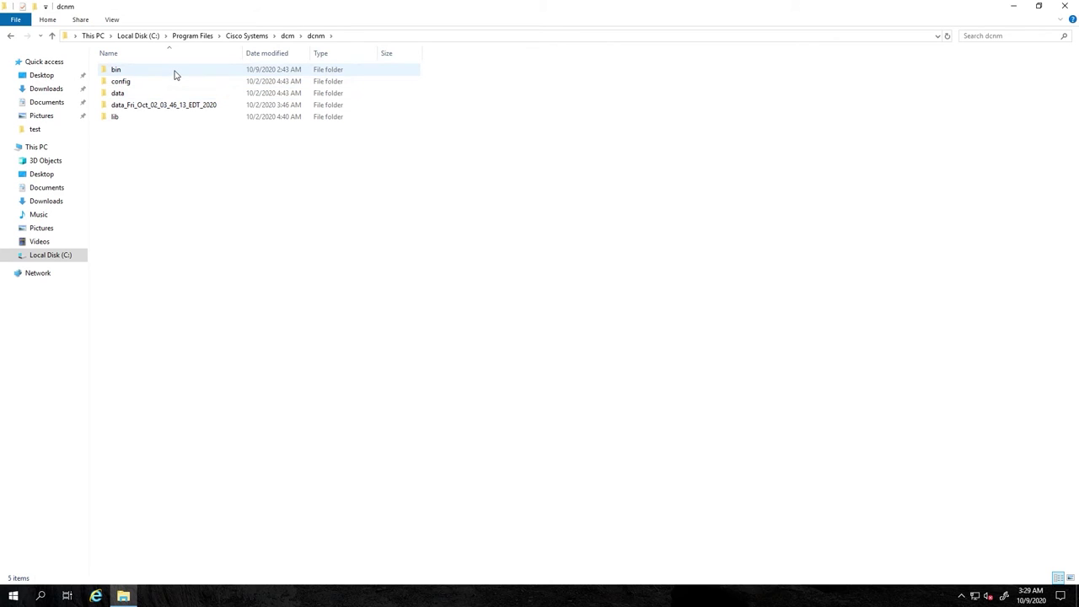
pyautogui.doubleClick(174, 73)
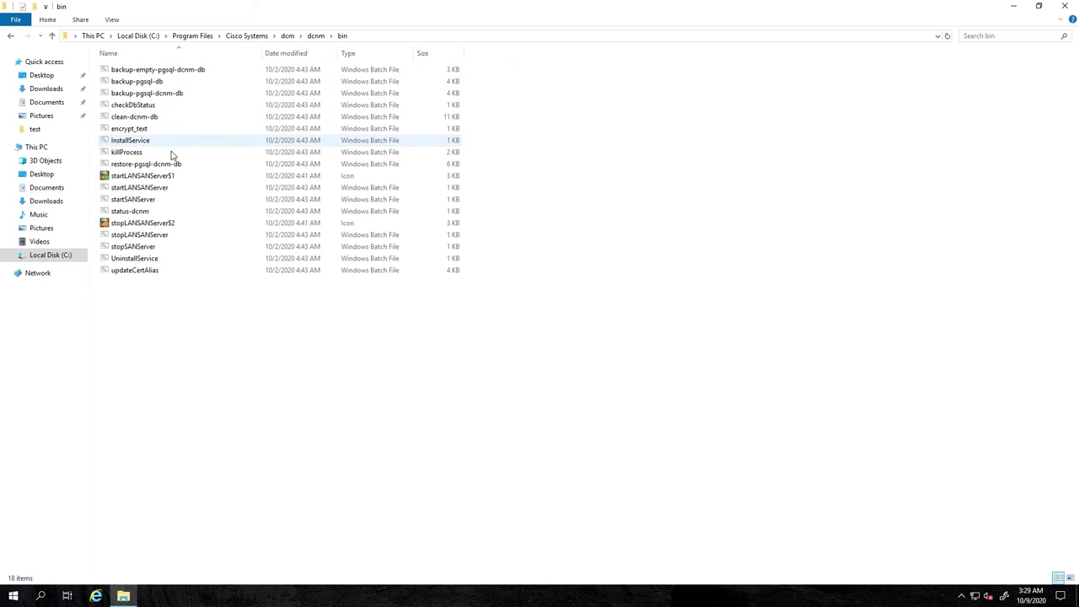
# Step: Run stopSANServer.bat, then startSANServer.bat to restart the SAN server
pyautogui.click(134, 247)
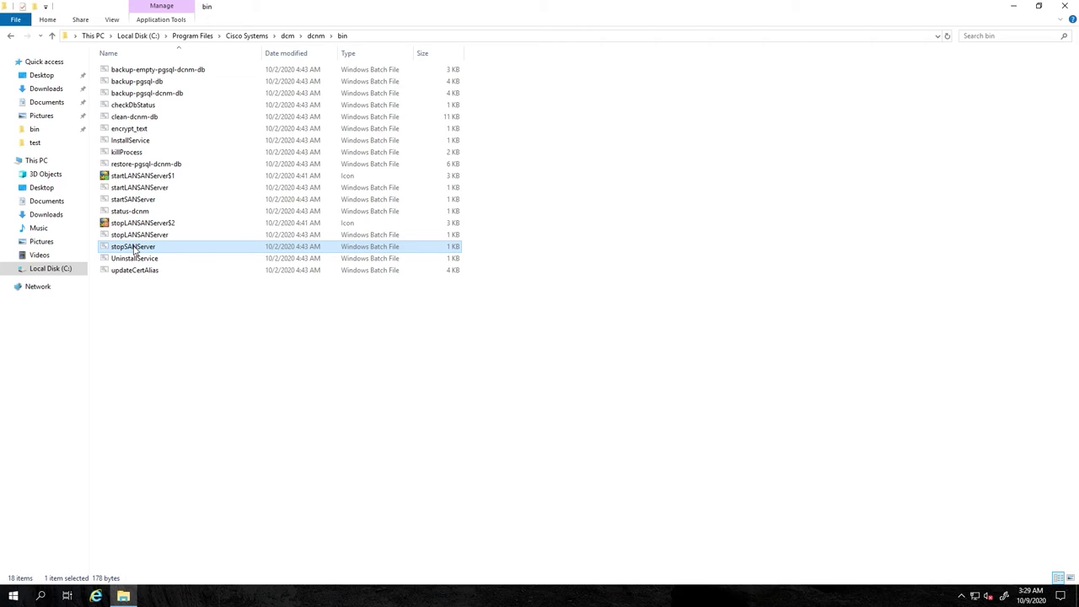
pyautogui.doubleClick(133, 248)
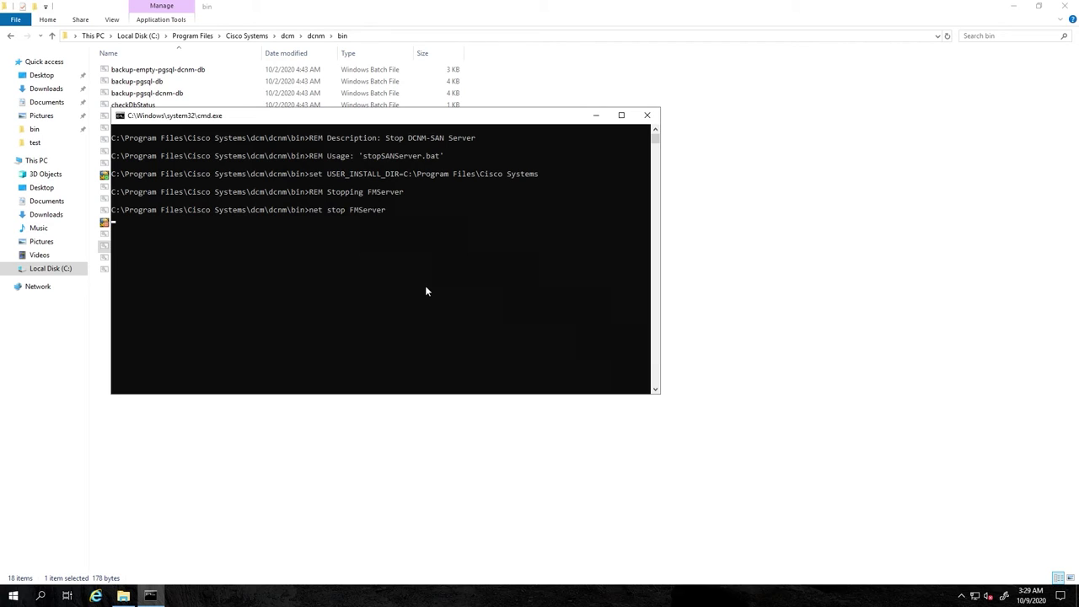
pyautogui.click(165, 203)
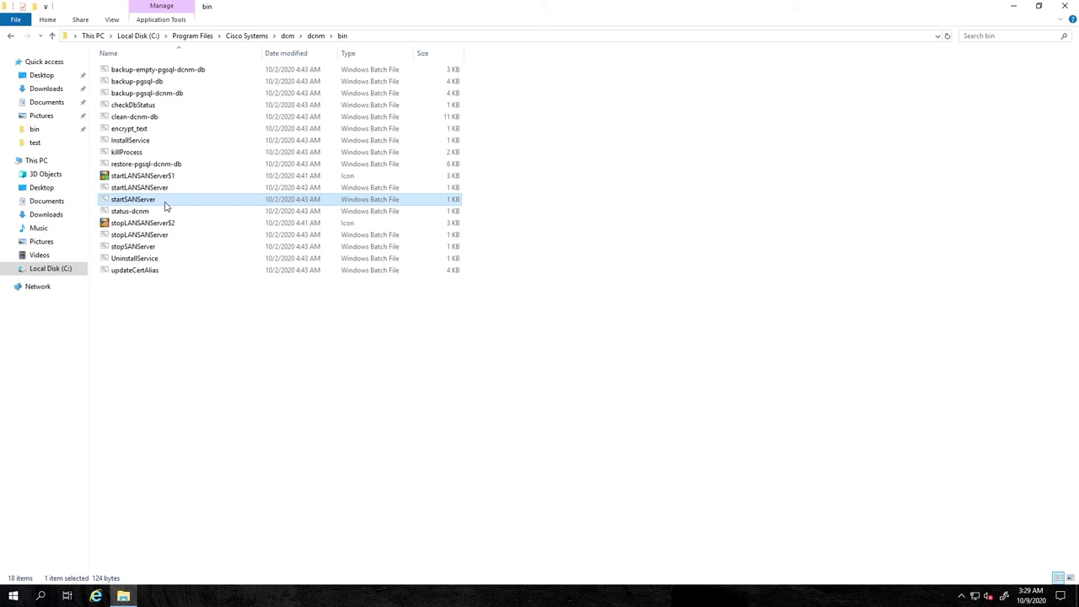
pyautogui.doubleClick(166, 205)
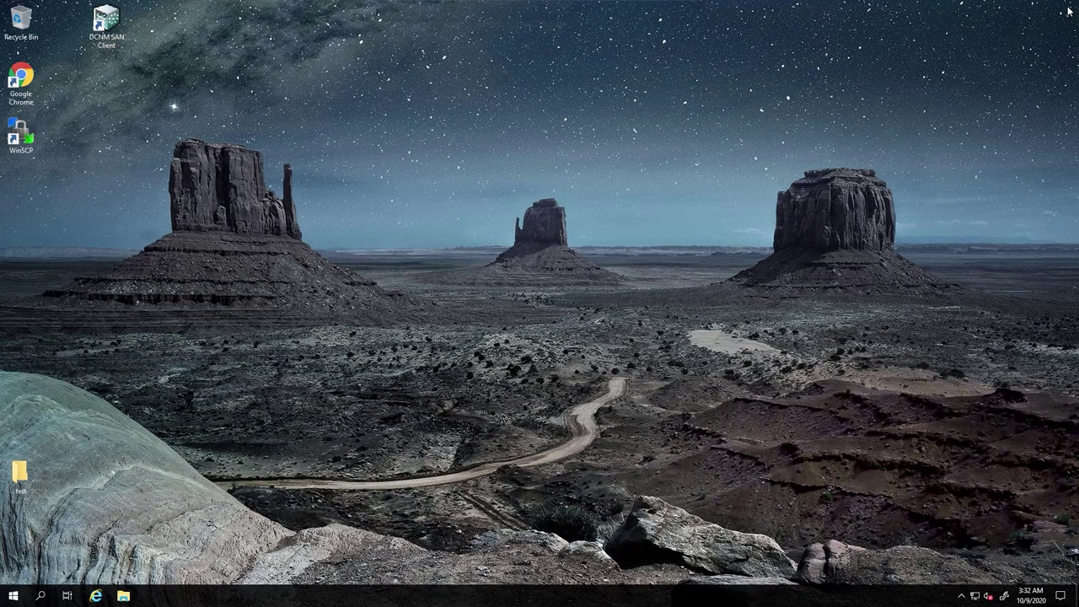
# Step: Run Stop DCNM Servers from the Start menu search
pyautogui.click(12, 597)
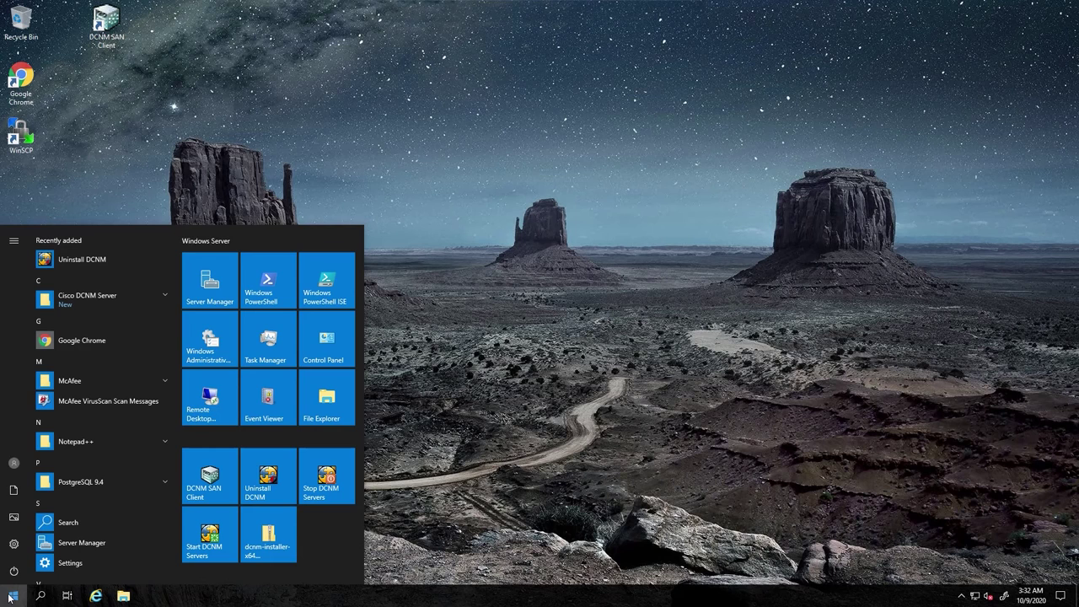
pyautogui.write('stop')
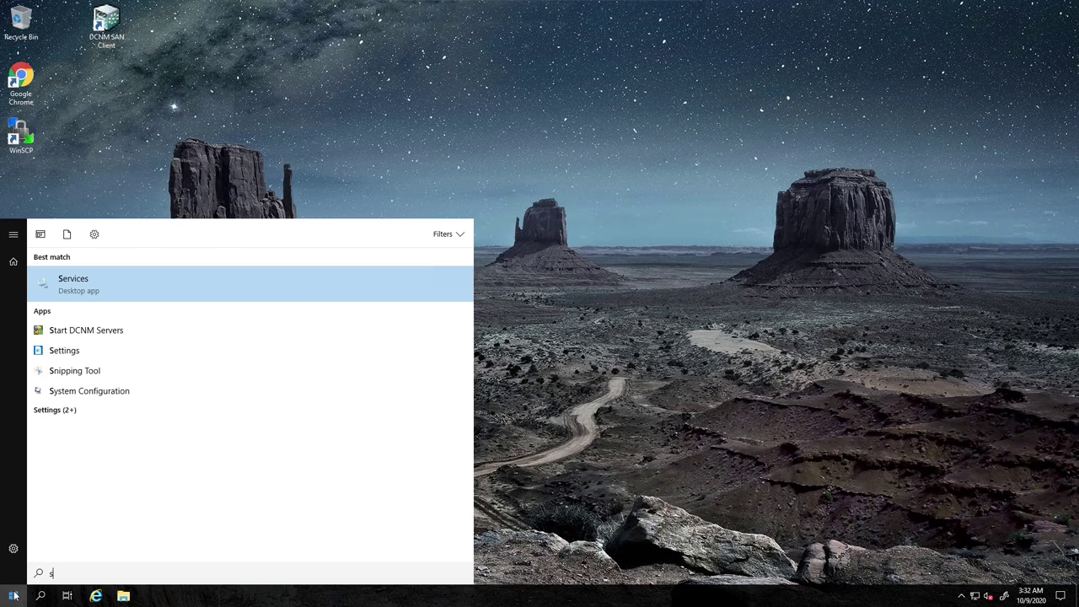
pyautogui.click(203, 284)
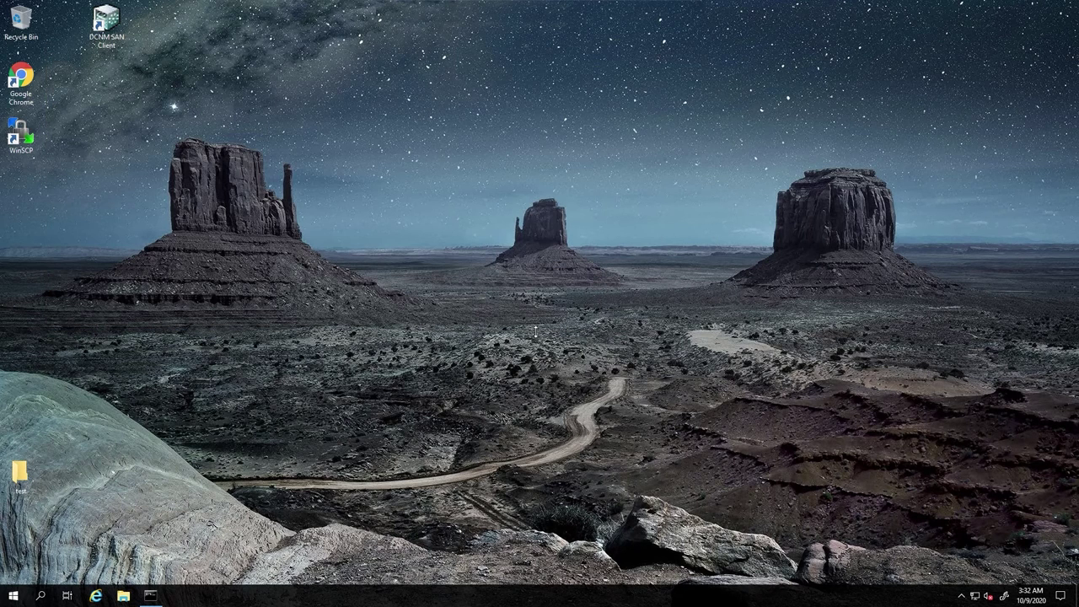
# Step: Run Start DCNM Servers from the Start menu search
pyautogui.click(13, 597)
pyautogui.write('st')
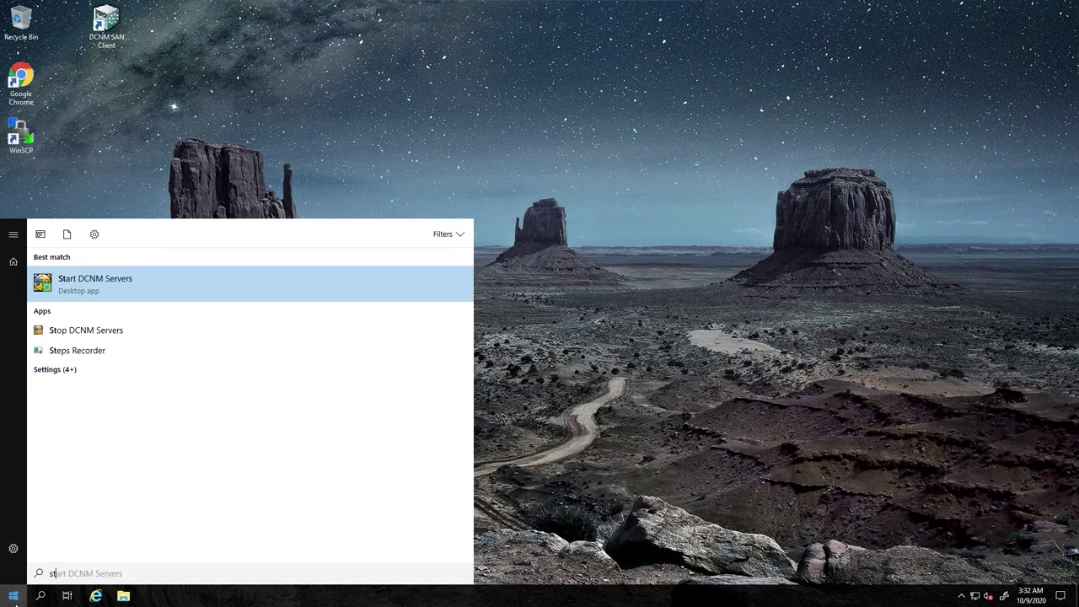
pyautogui.click(84, 318)
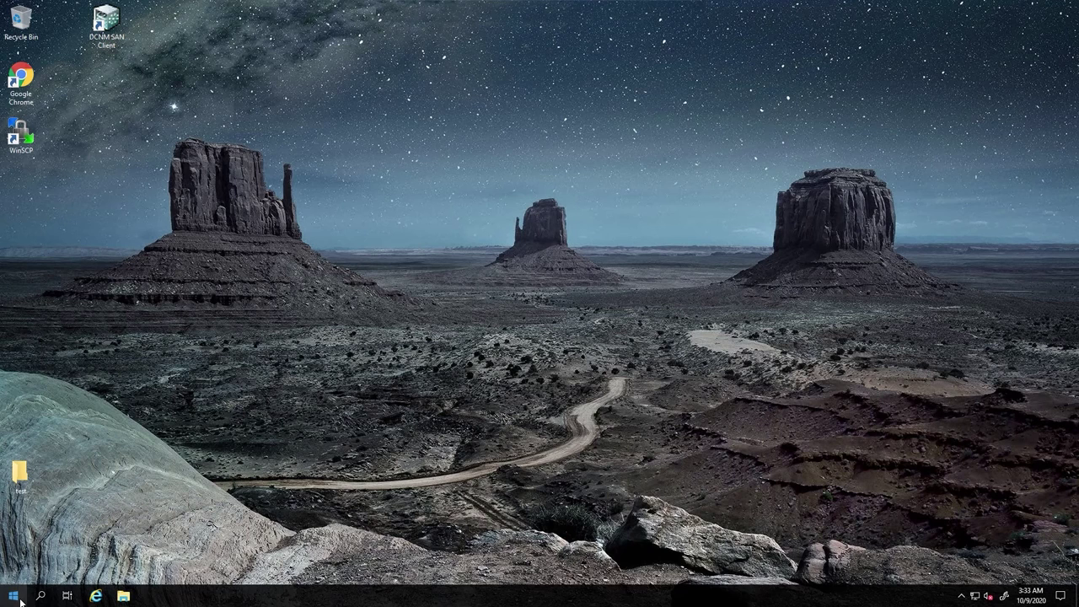
pyautogui.click(15, 597)
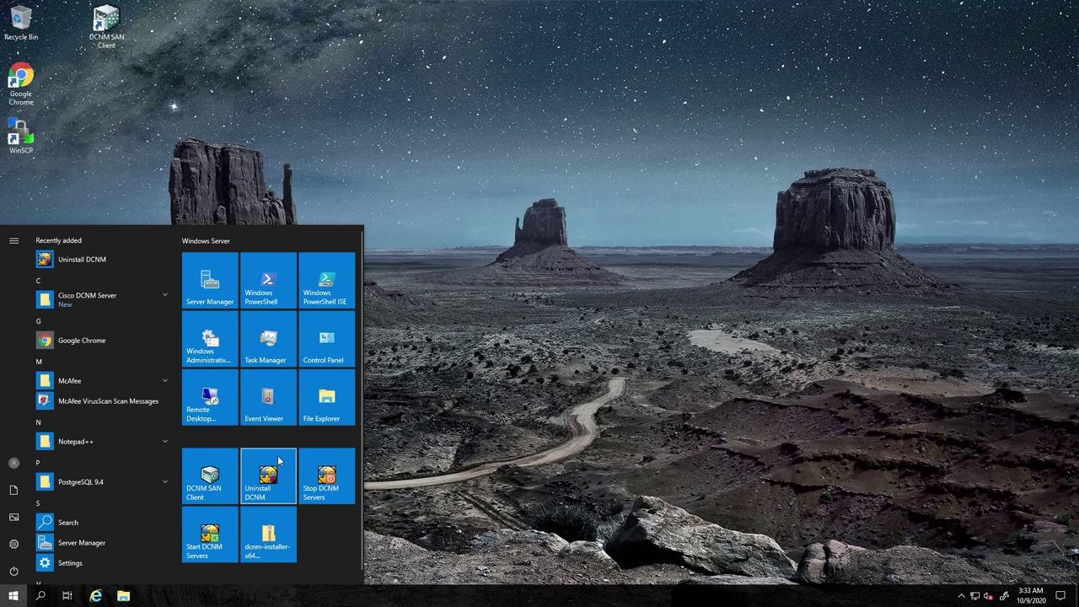
# Step: Open the Services console and restart the Cisco DCNM SAN Server service
pyautogui.write('ser')
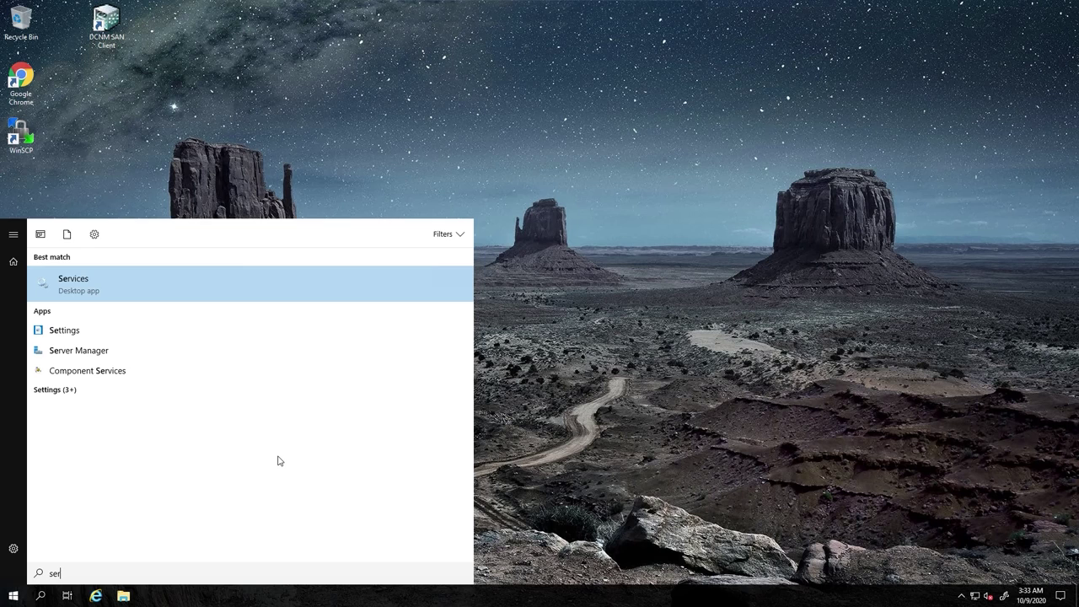
pyautogui.click(205, 279)
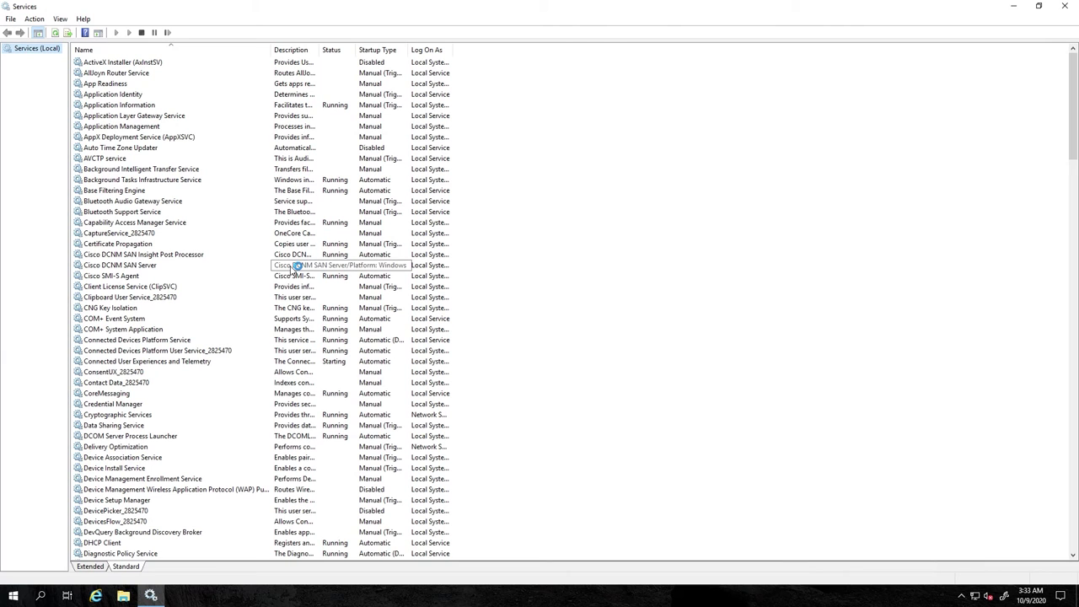
pyautogui.click(193, 268)
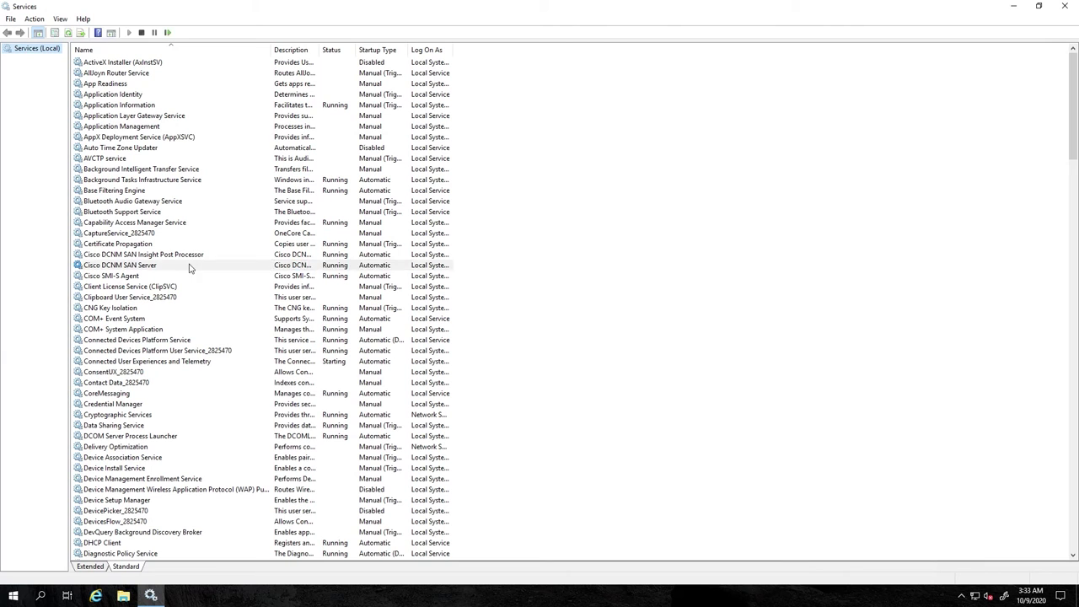
pyautogui.click(168, 34)
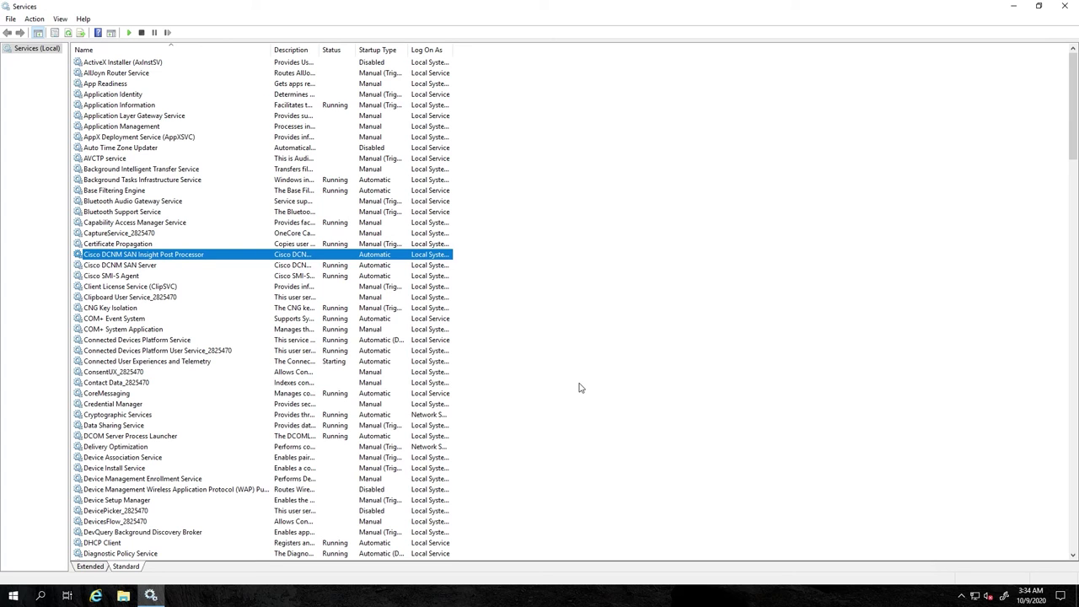
# Step: Restart the postgresql-x64-9.4 service
pyautogui.scroll(-20, 500, 409)
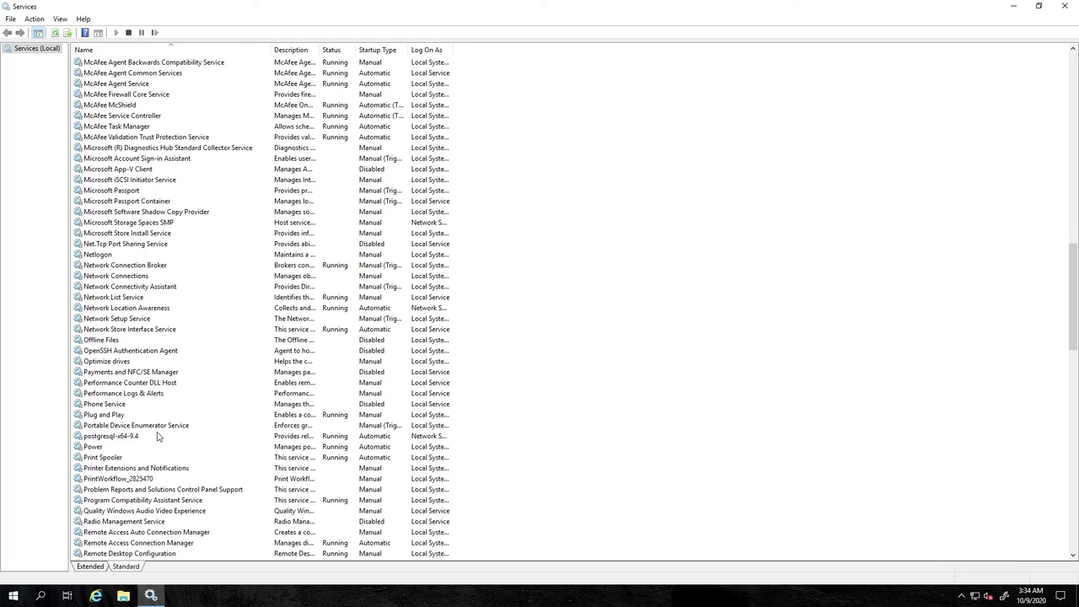
pyautogui.click(154, 440)
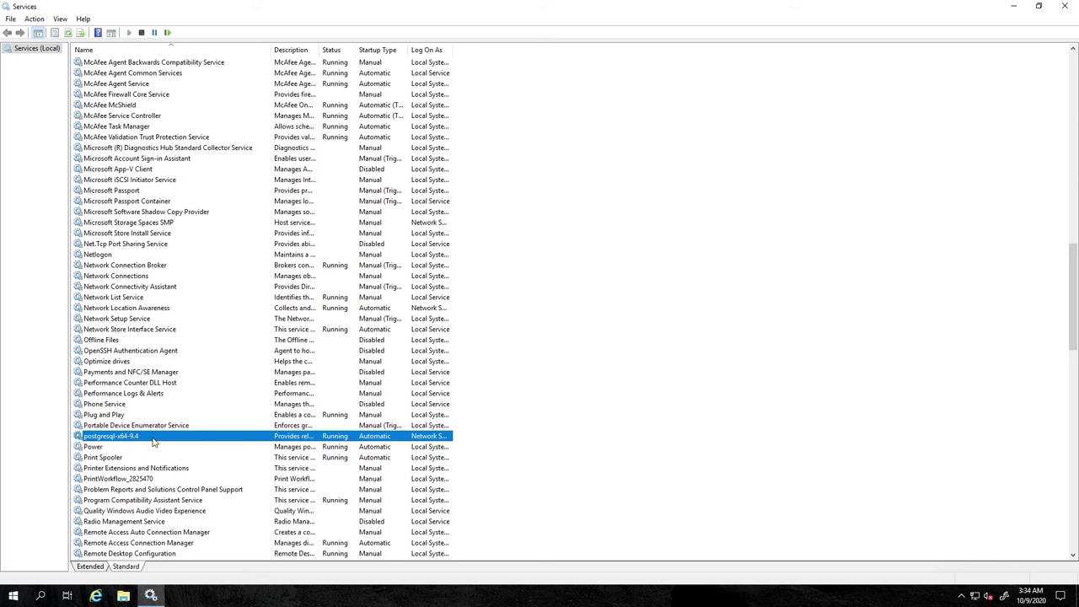
pyautogui.click(167, 32)
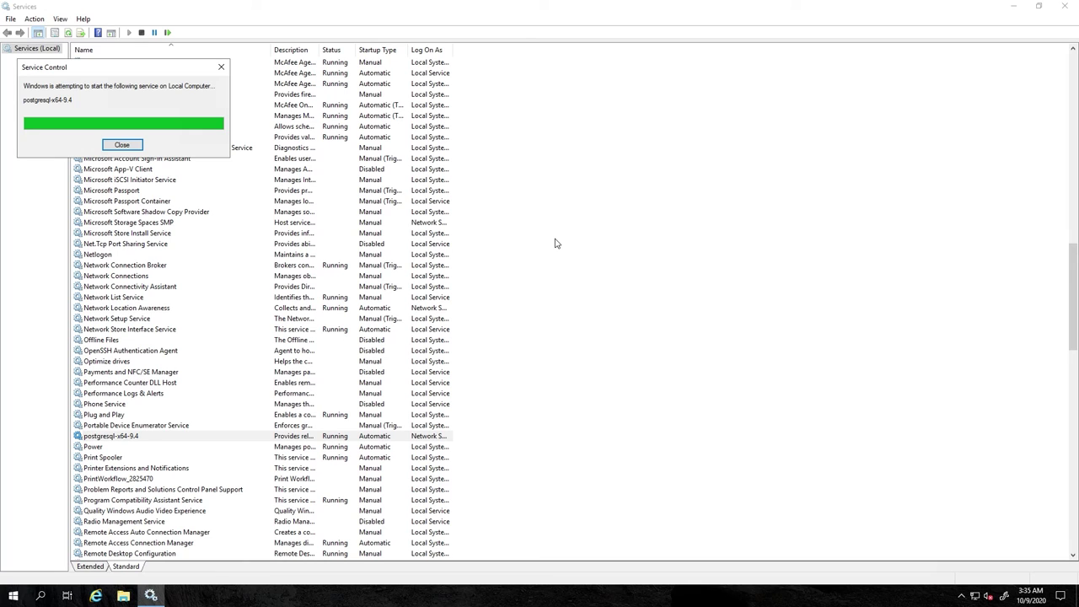
# Step: Select the Elasticsearch 5.6.7 service, then close the Services console
pyautogui.scroll(20, 329, 387)
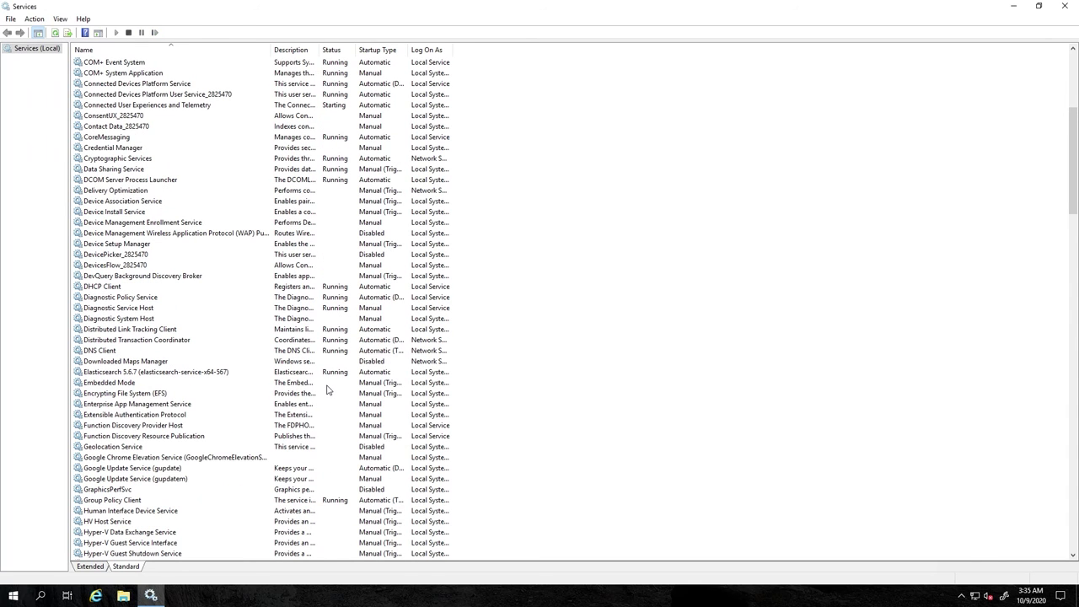
pyautogui.click(257, 374)
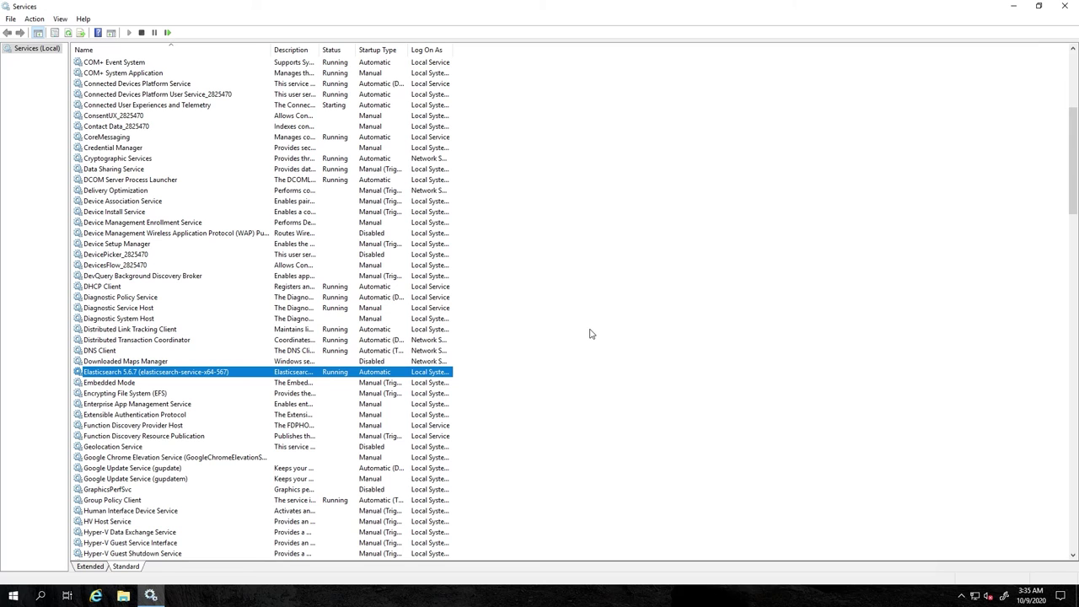
pyautogui.click(1061, 7)
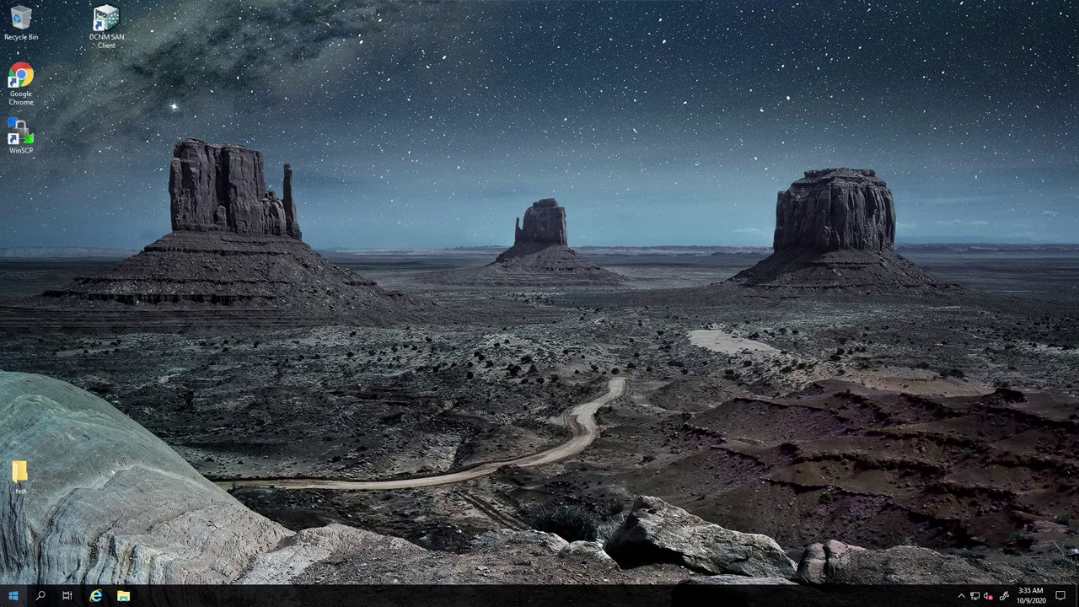
# Step: In an administrator Command Prompt, run 'net stop fmserver', then type 'net start fmserver'
pyautogui.click(10, 599)
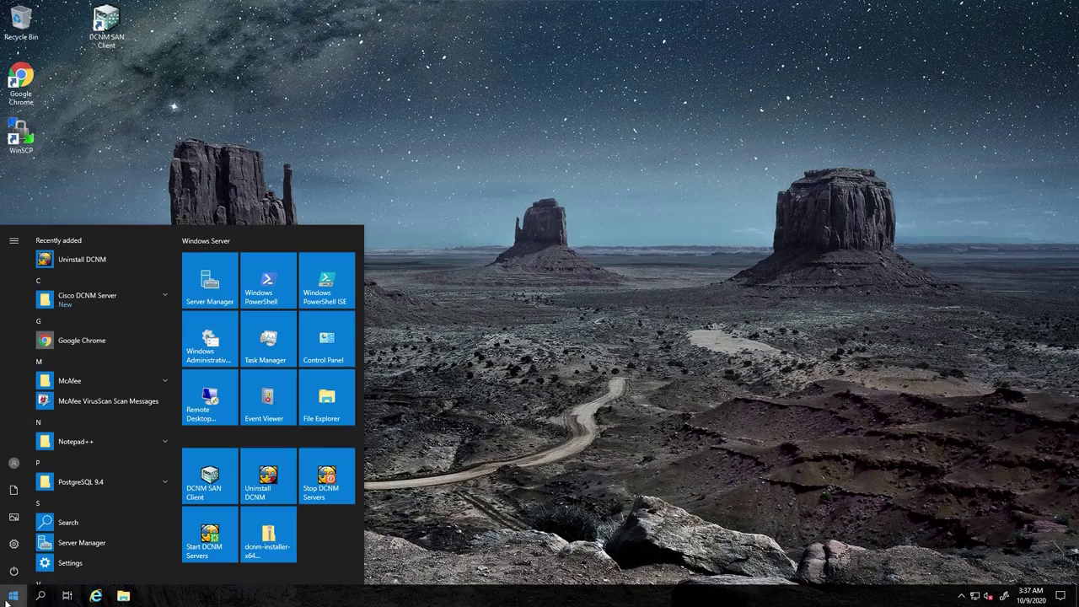
pyautogui.write('cmd')
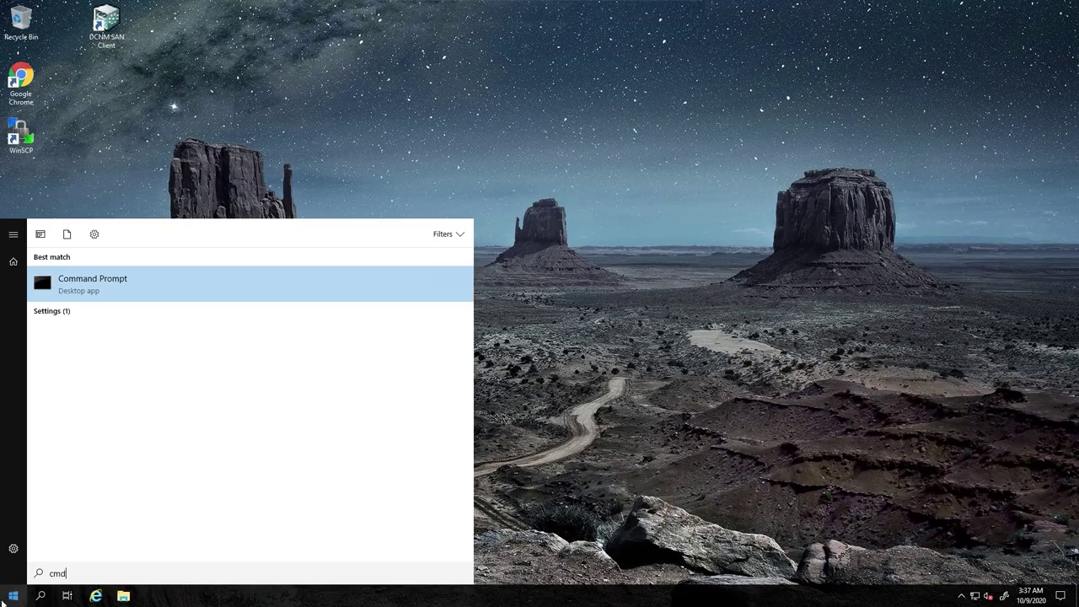
pyautogui.click(171, 289)
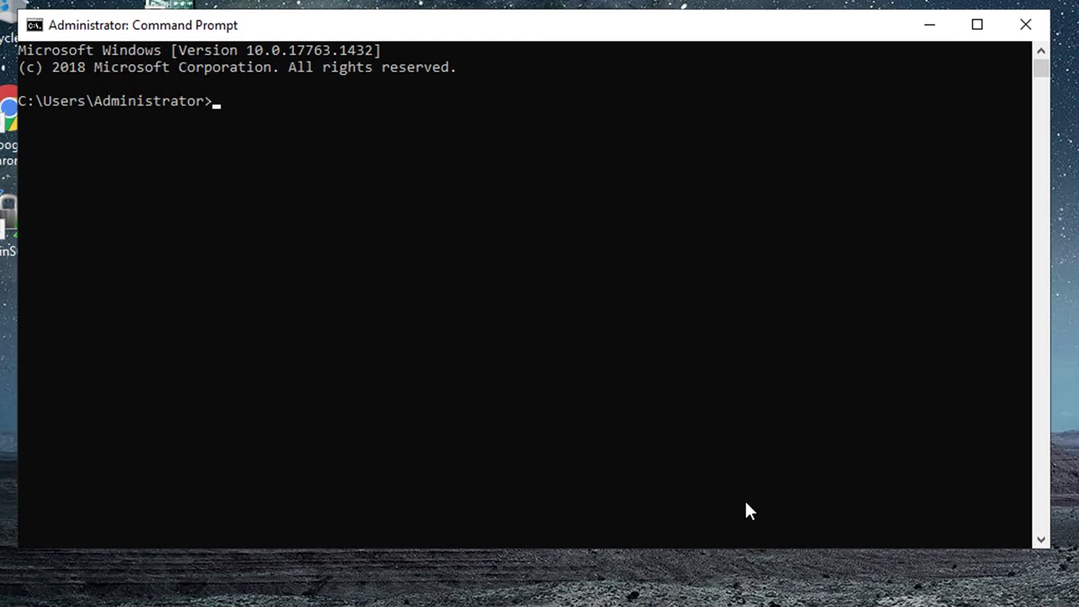
pyautogui.write('net stop fmserver')
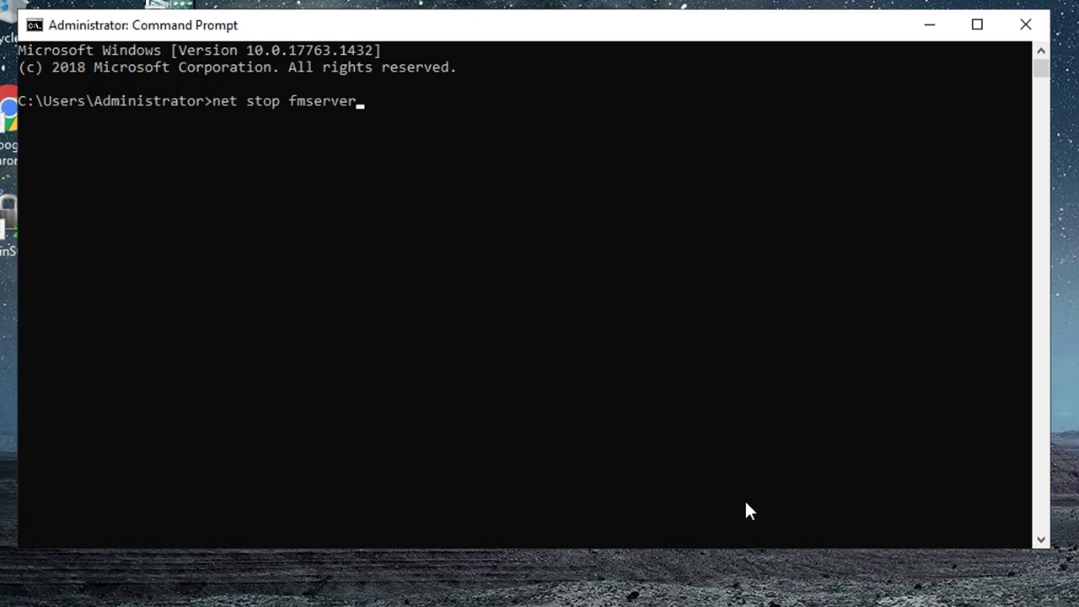
pyautogui.press('Return')
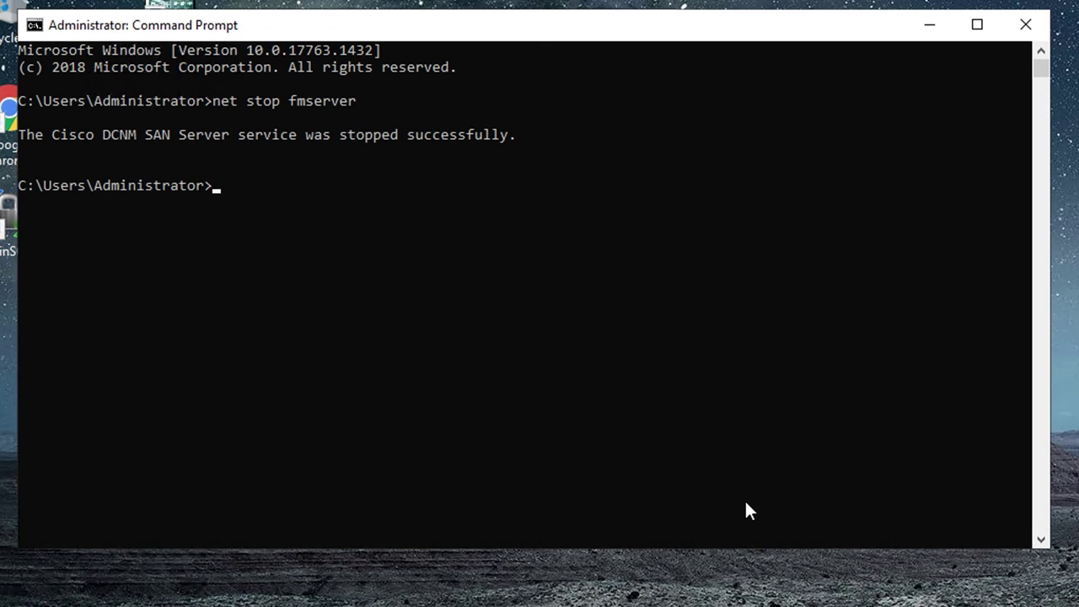
pyautogui.write('net start fmserve')
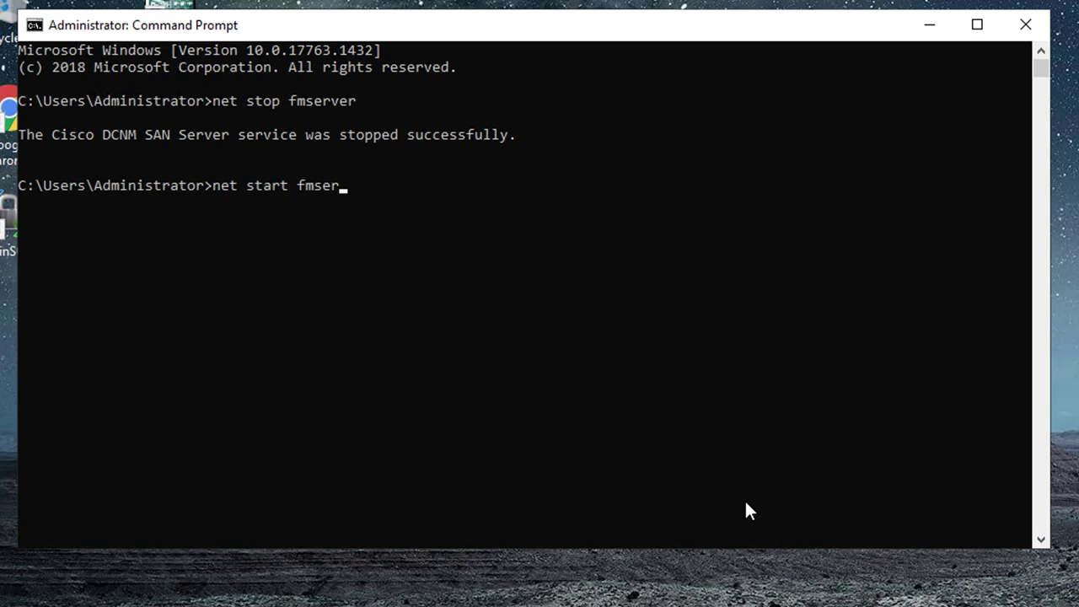